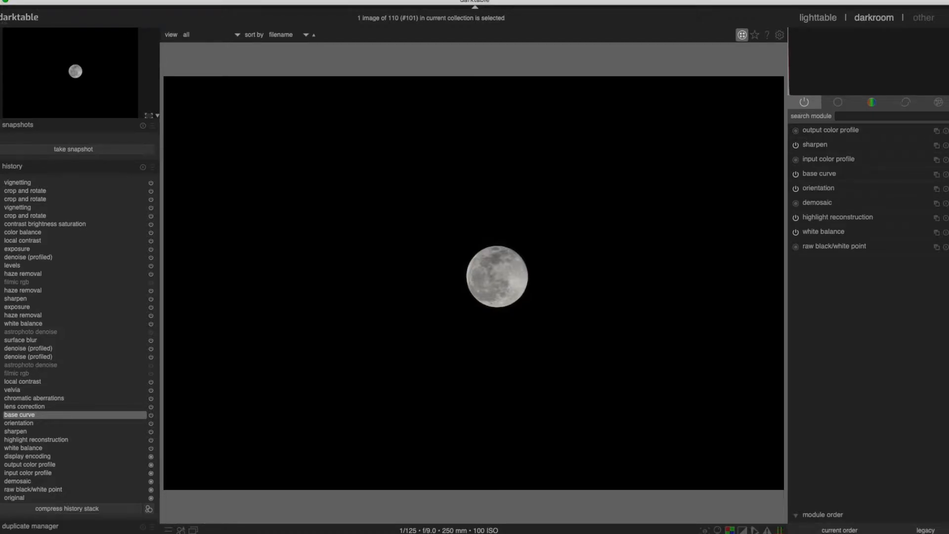
Step: Examine the moon photo's image information for camera model, lens, aperture, exposure, focal length and ISO
scroll(79, 321, "down", 10)
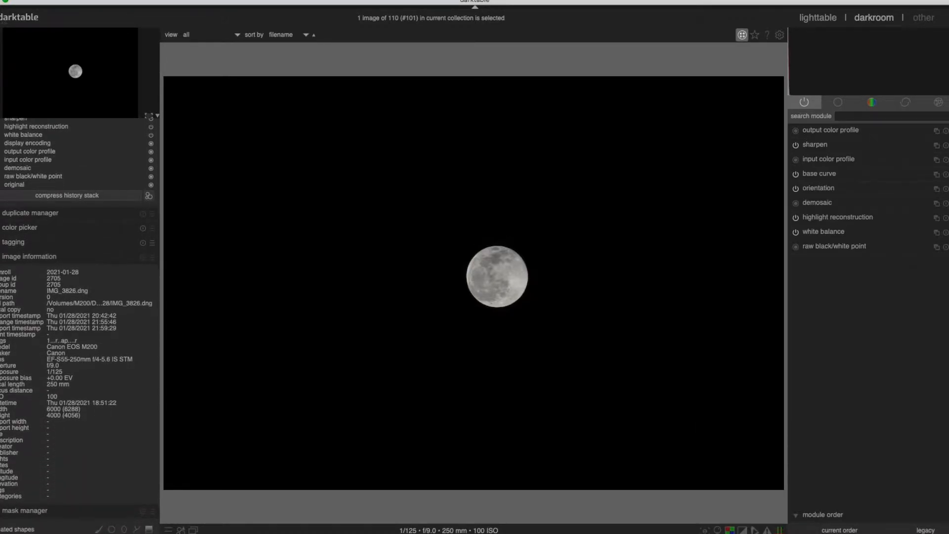
scroll(79, 321, "down", 1)
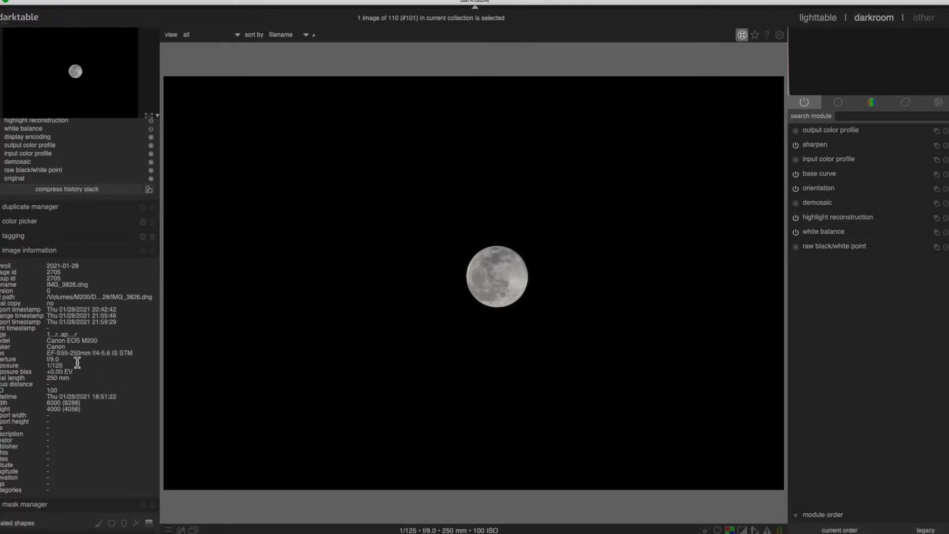
left_click_drag(71, 353, 89, 356)
scroll(47, 389, "up", 10)
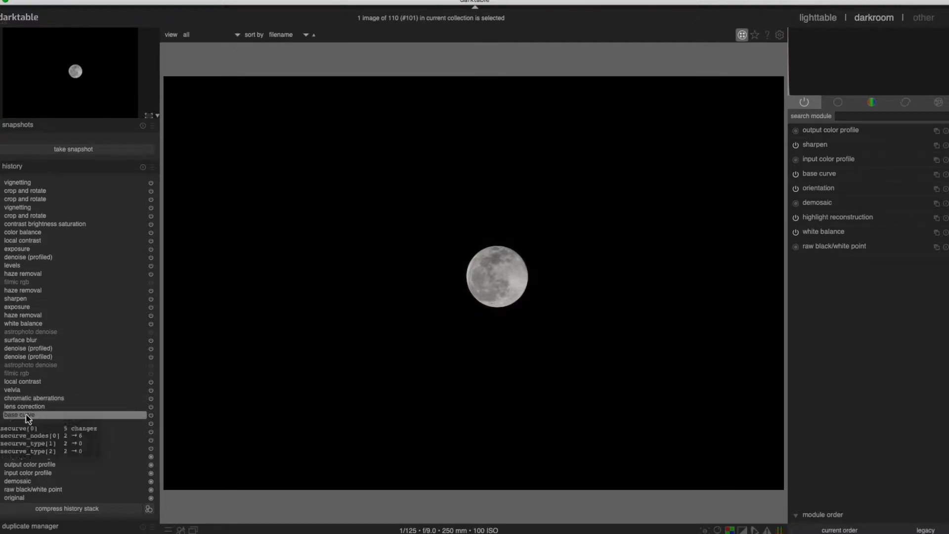
Step: View the finished edit at the latest vignetting history state and compare it with the base curve snapshot across the moon
mouse_move(32, 417)
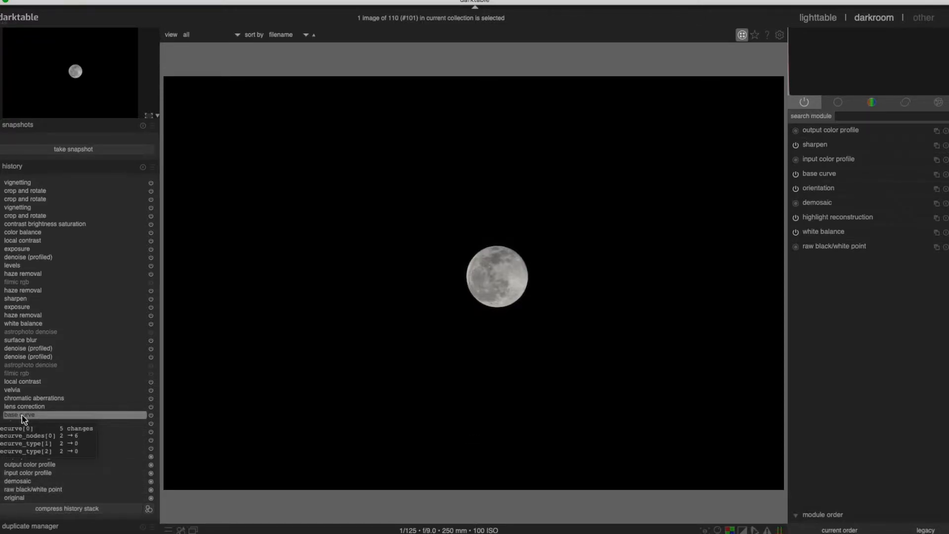
left_click(17, 184)
mouse_move(17, 185)
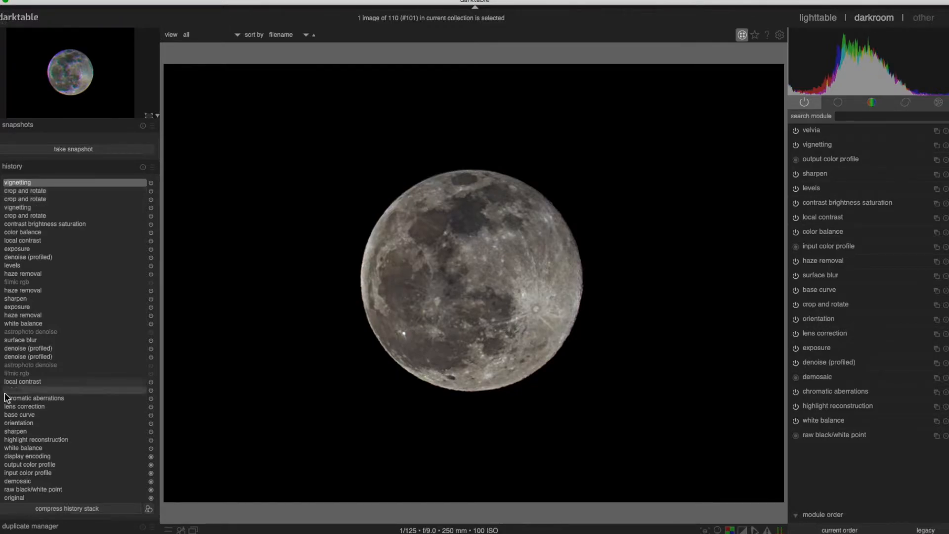
mouse_move(12, 419)
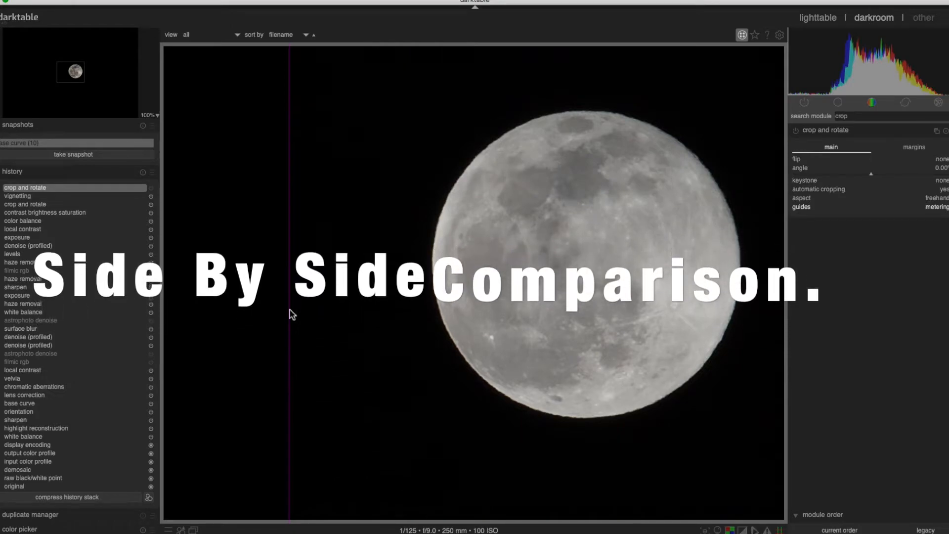
left_click_drag(291, 314, 752, 303)
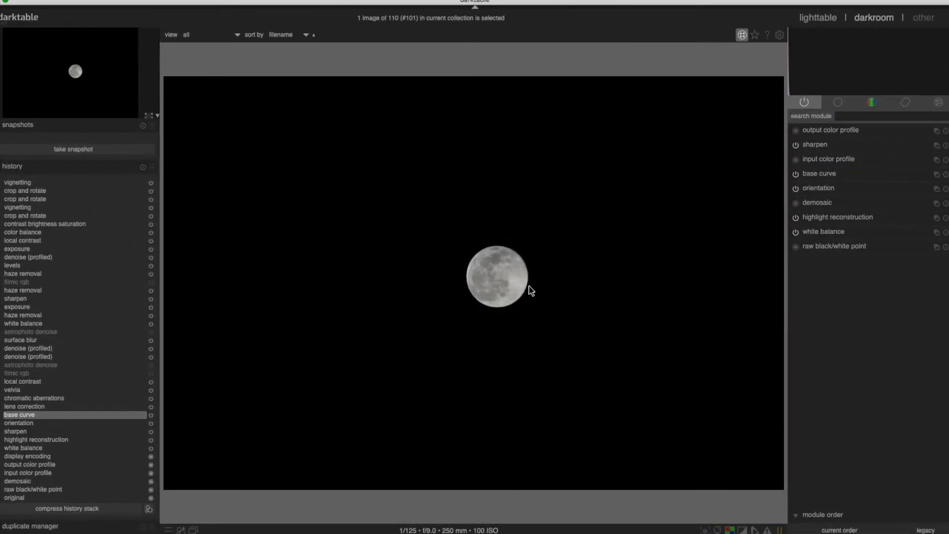
Step: Go to the lens correction history state and review that module's camera, lens and correction settings
left_click(41, 406)
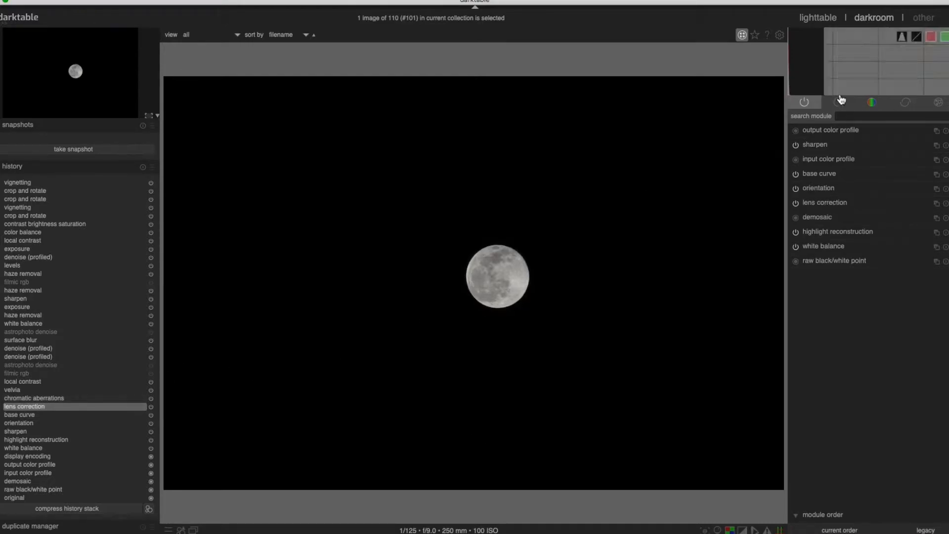
left_click(906, 104)
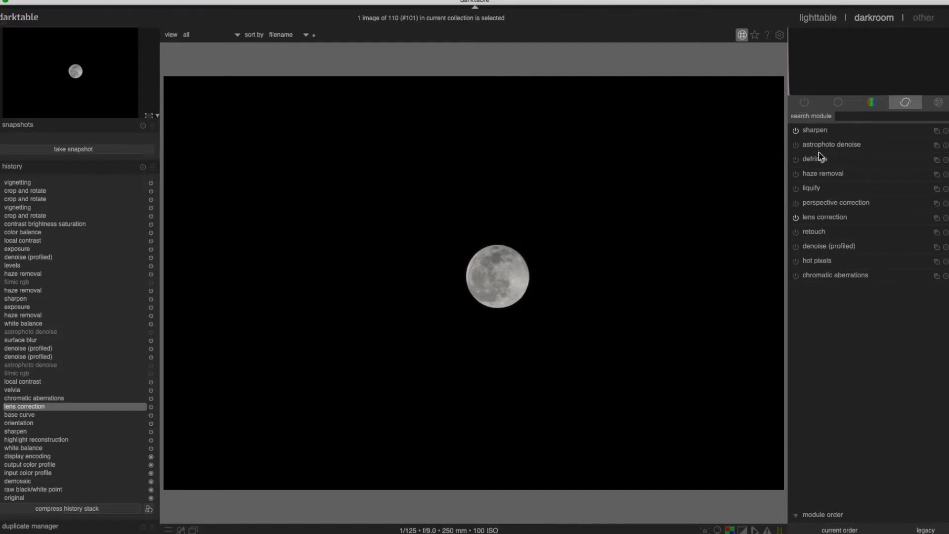
mouse_move(823, 221)
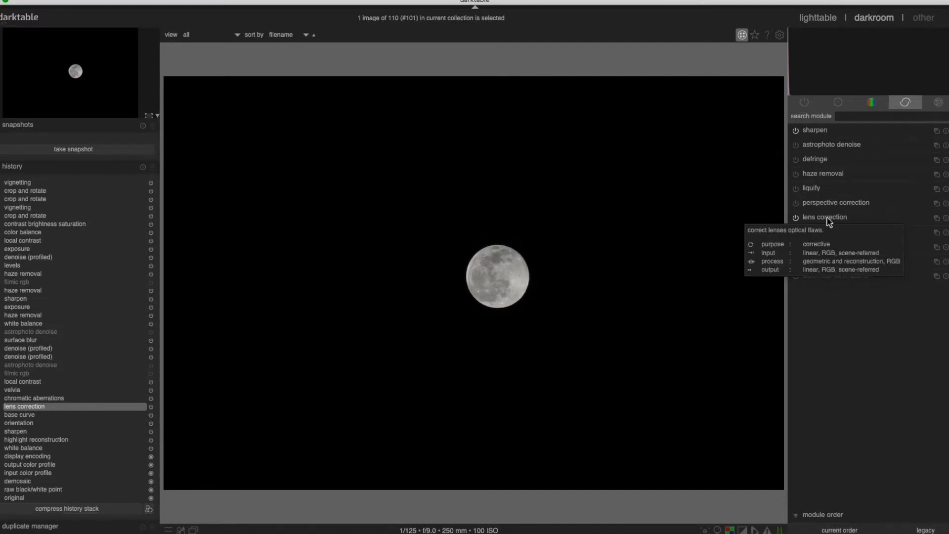
left_click(829, 220)
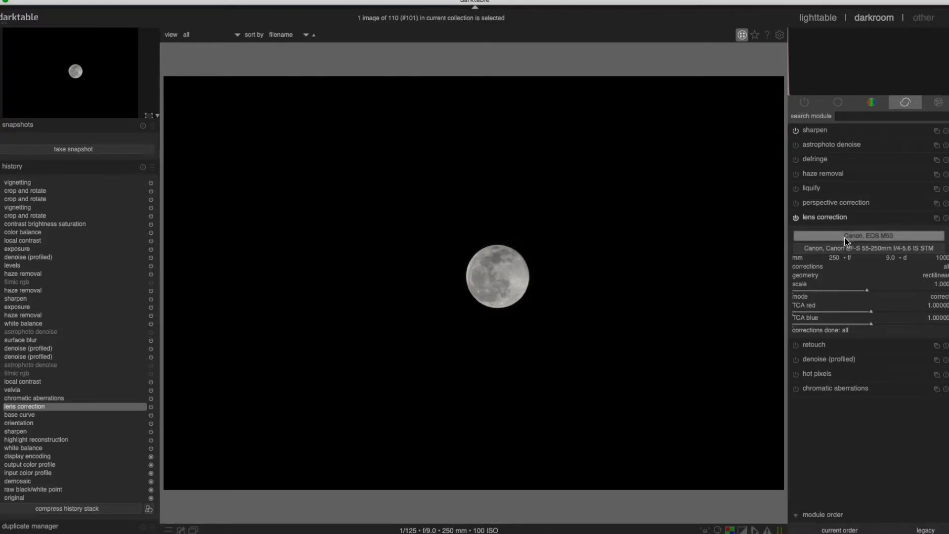
mouse_move(874, 242)
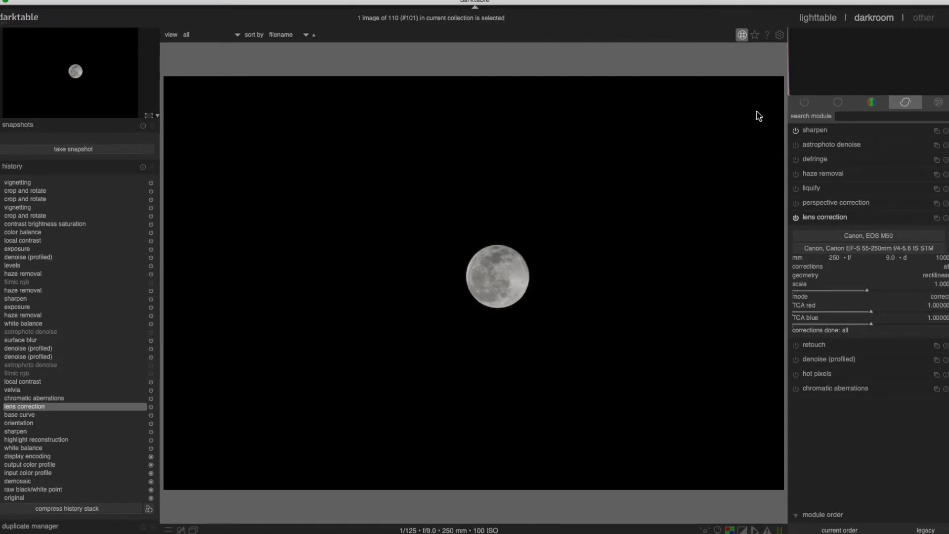
left_click(831, 222)
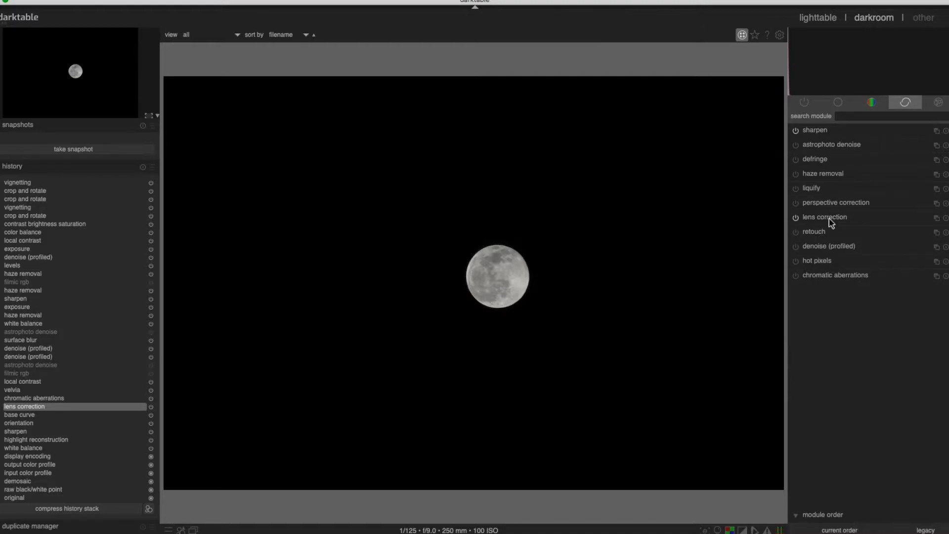
Step: Go to the chromatic aberrations history state, inspect its module, and compare the enlarged moon's edges with the lens correction state
left_click(40, 398)
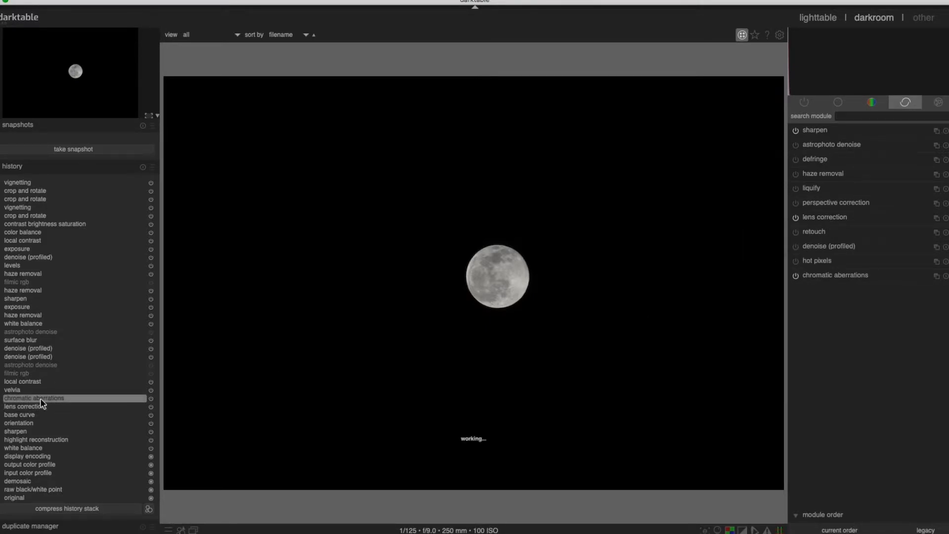
left_click(837, 278)
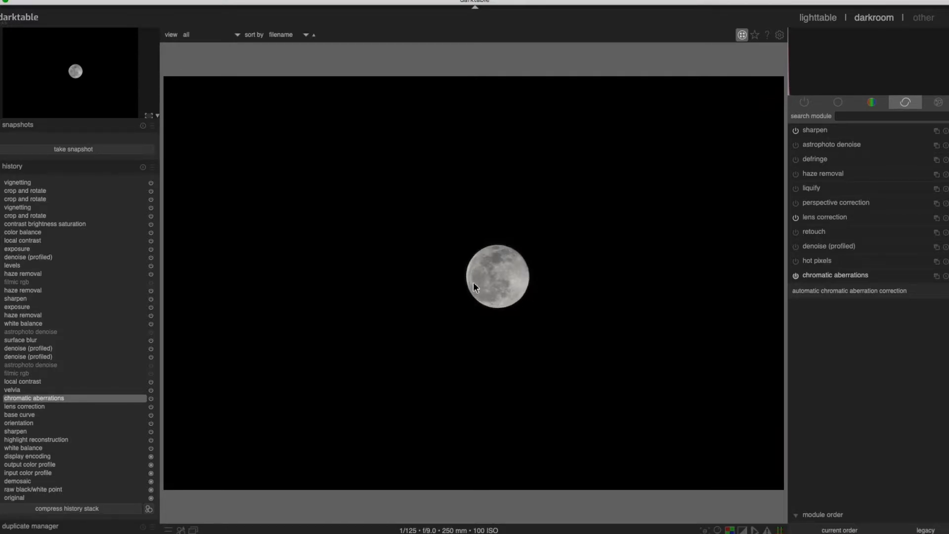
scroll(497, 271, "up", 5)
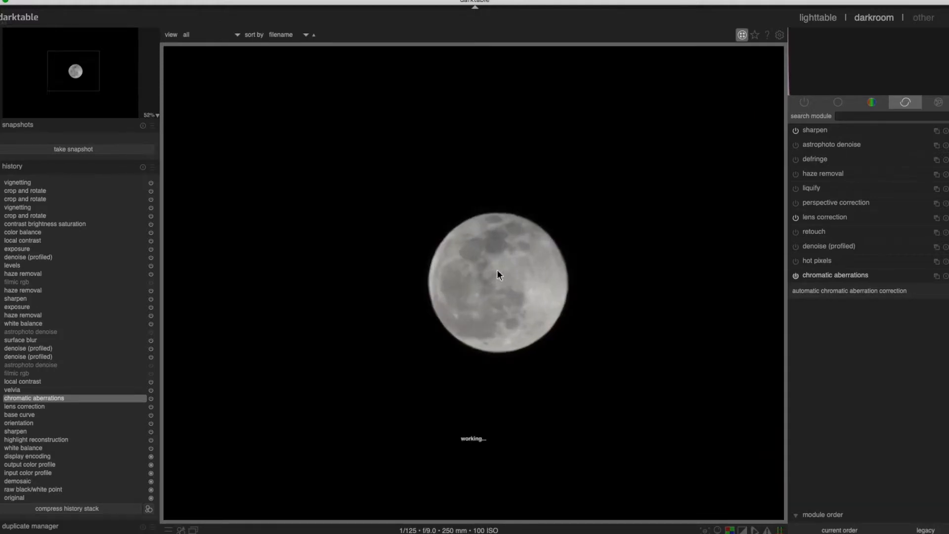
scroll(497, 271, "up", 1)
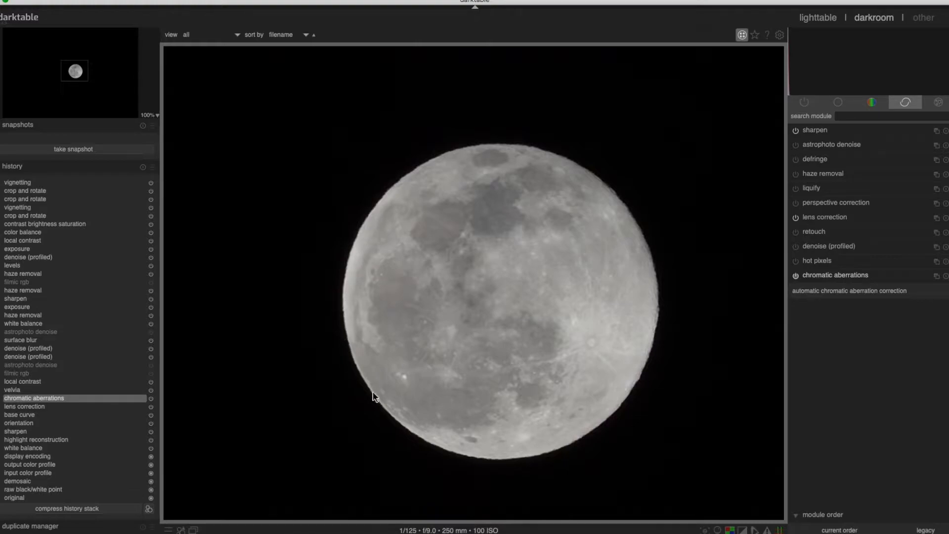
left_click(79, 406)
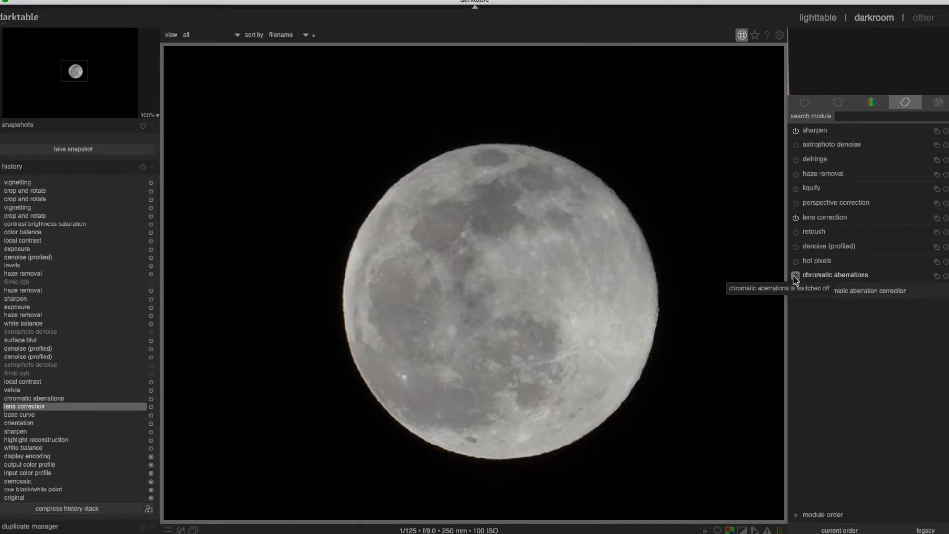
left_click(55, 399)
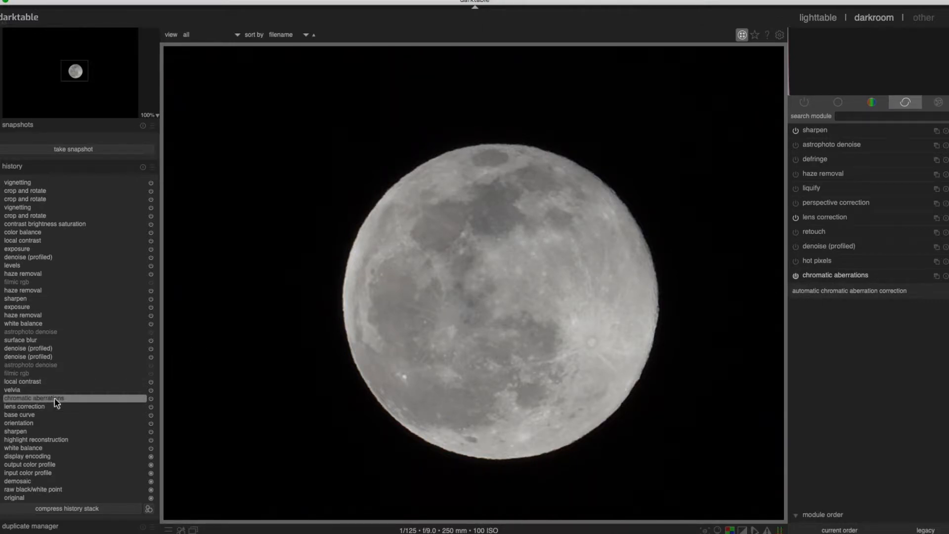
Step: Compare the velvia history state with the chromatic aberrations state to judge the colour change, ending on velvia
left_click(30, 390)
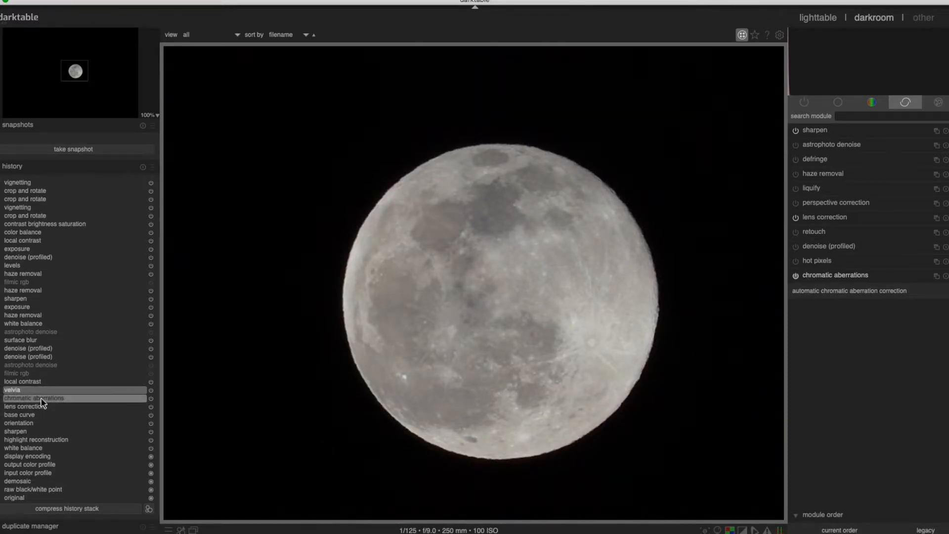
left_click(40, 397)
left_click(40, 390)
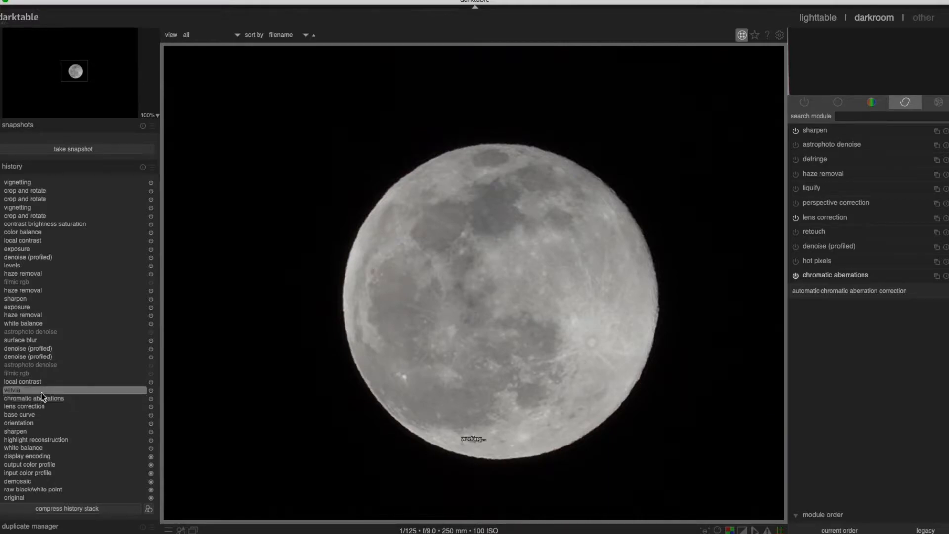
mouse_move(41, 390)
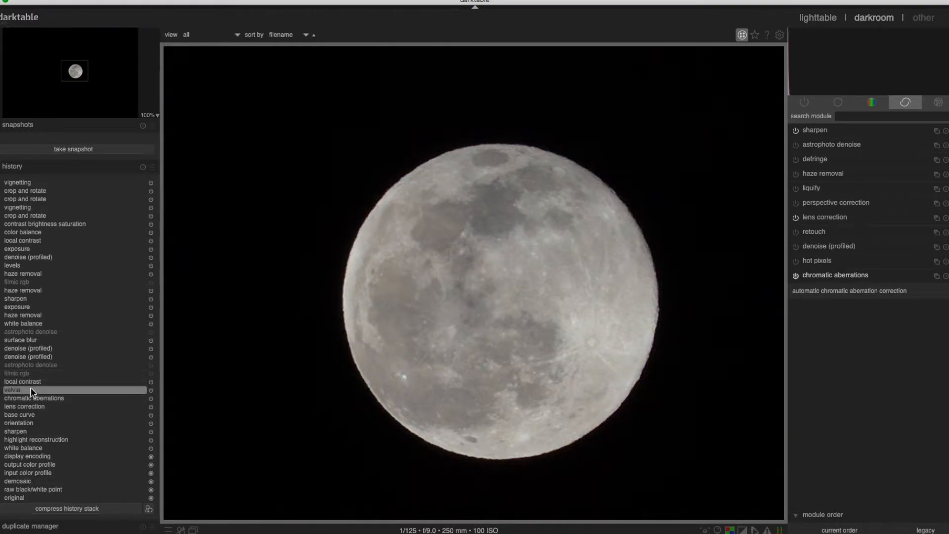
Step: Review the velvia module's strength and mid-tones bias settings, and expand the vibrance module
left_click(871, 106)
left_click(820, 131)
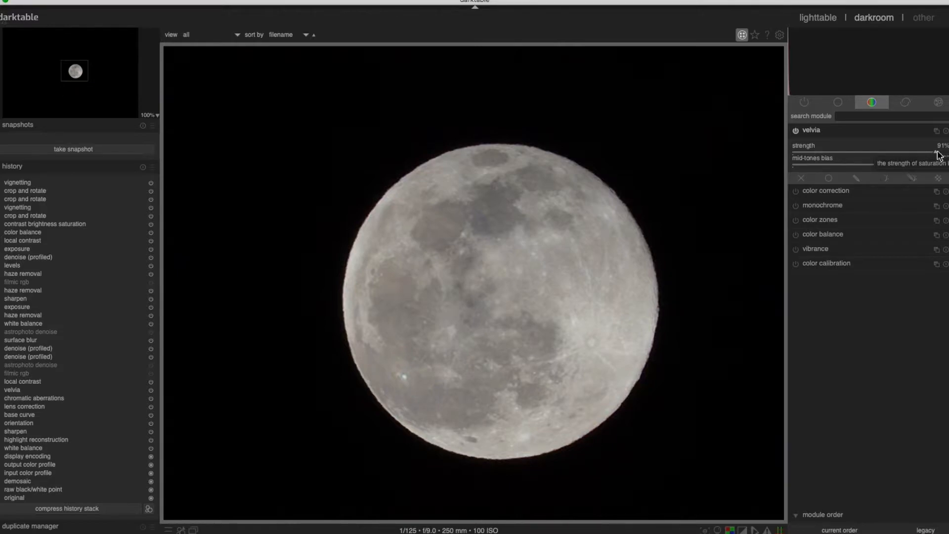
left_click(829, 249)
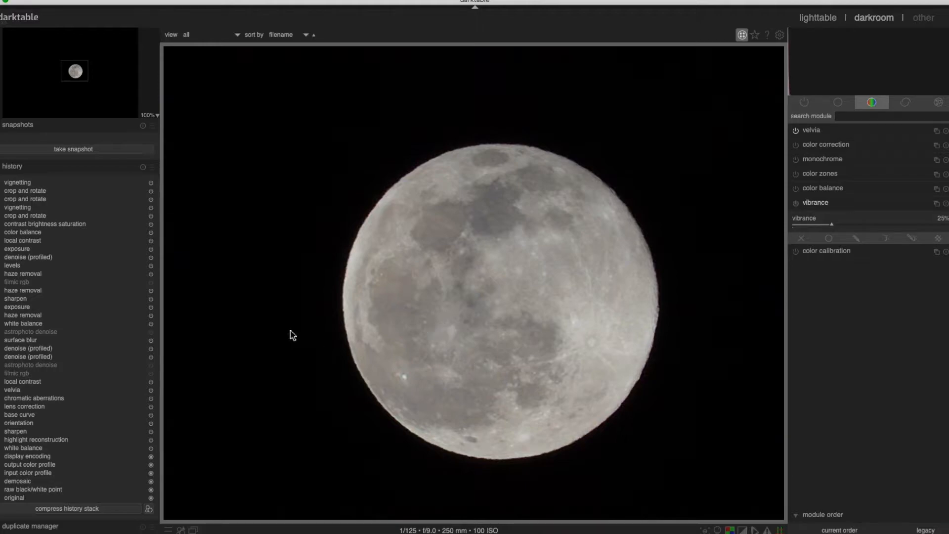
Step: Compare the local contrast history state with the velvia state, ending on local contrast
left_click(25, 388)
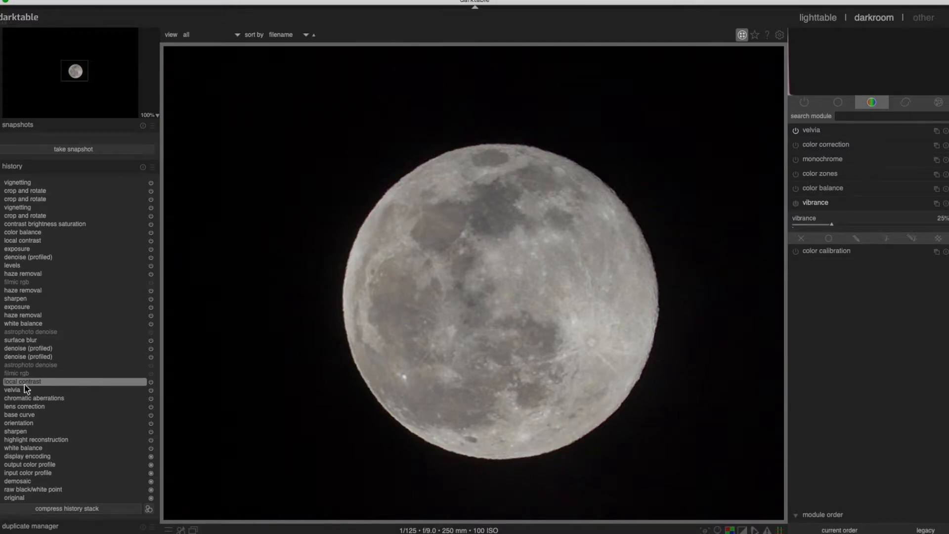
left_click(23, 388)
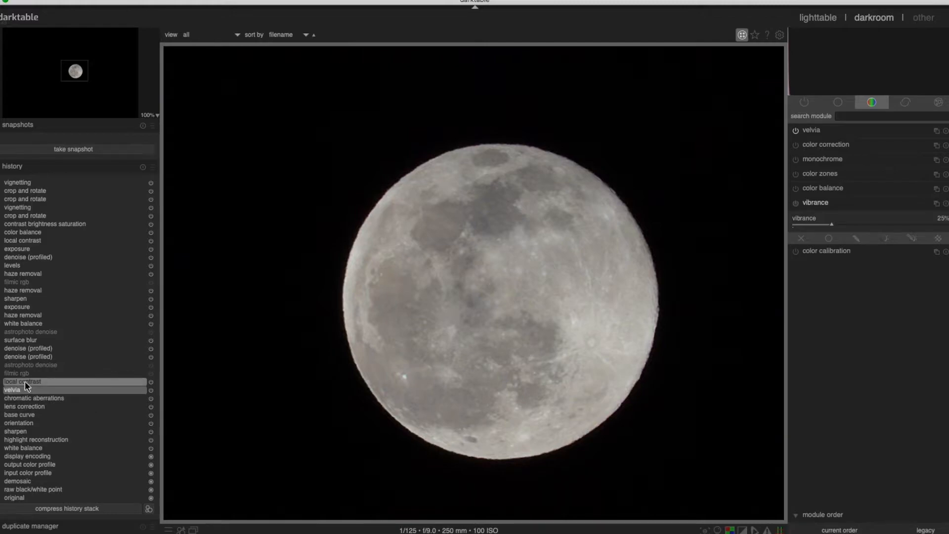
left_click(24, 382)
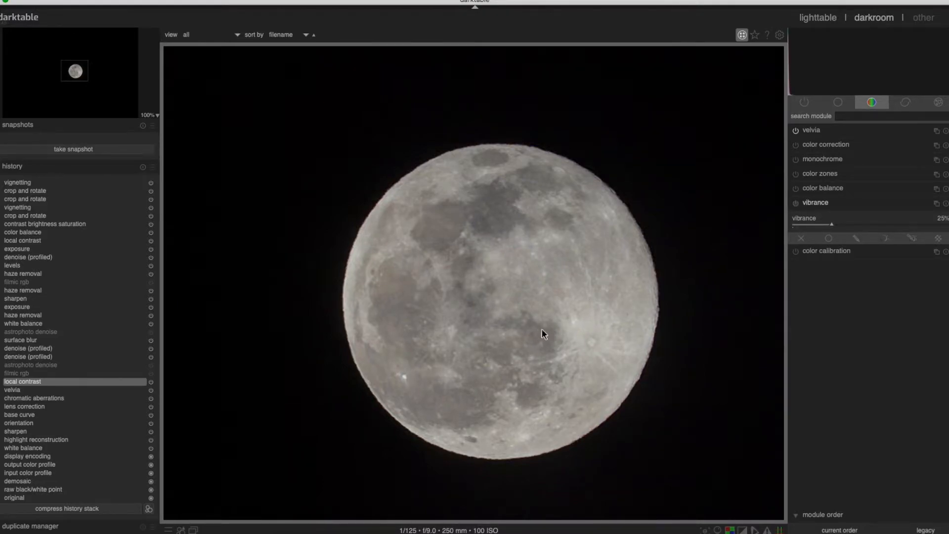
Step: Go to the lower filmic rgb history state and examine the moon's surface at 400% and 200% magnification
left_click(17, 374)
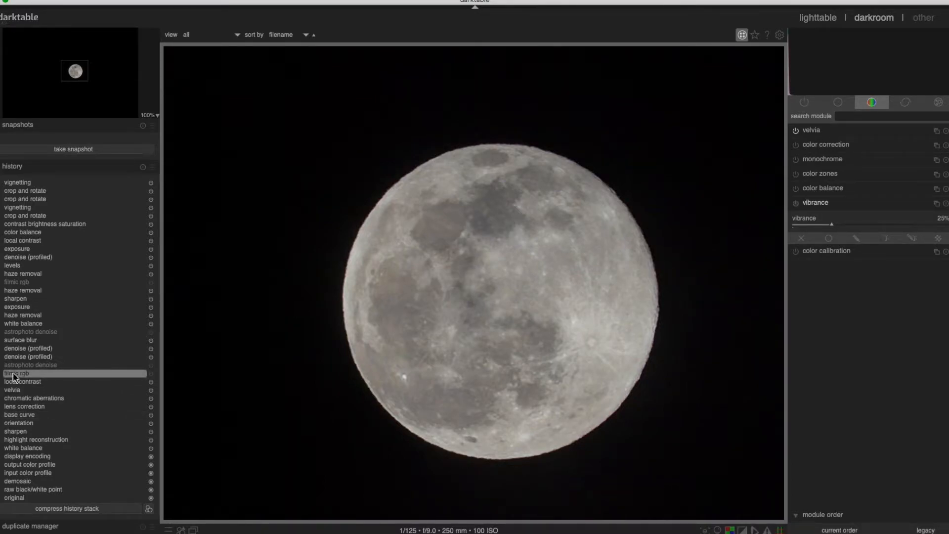
mouse_move(30, 375)
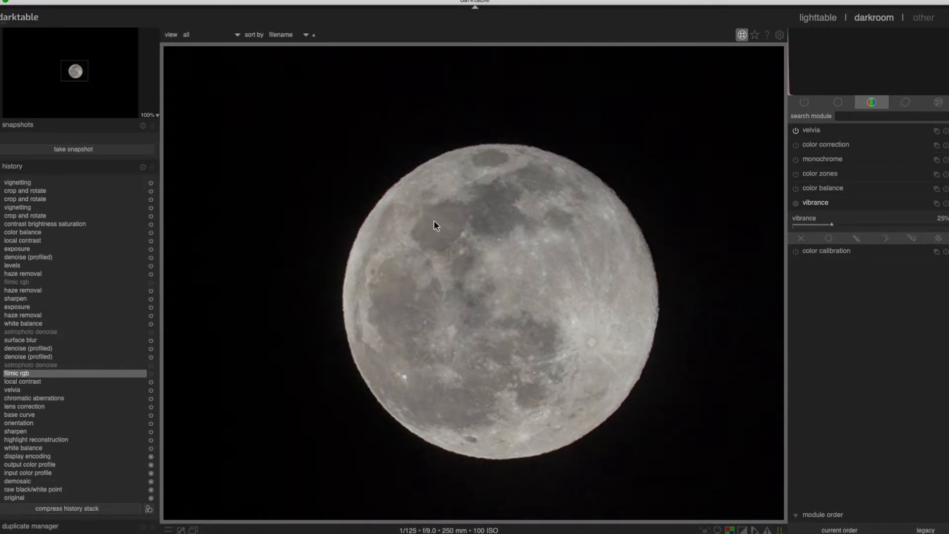
left_click(154, 116)
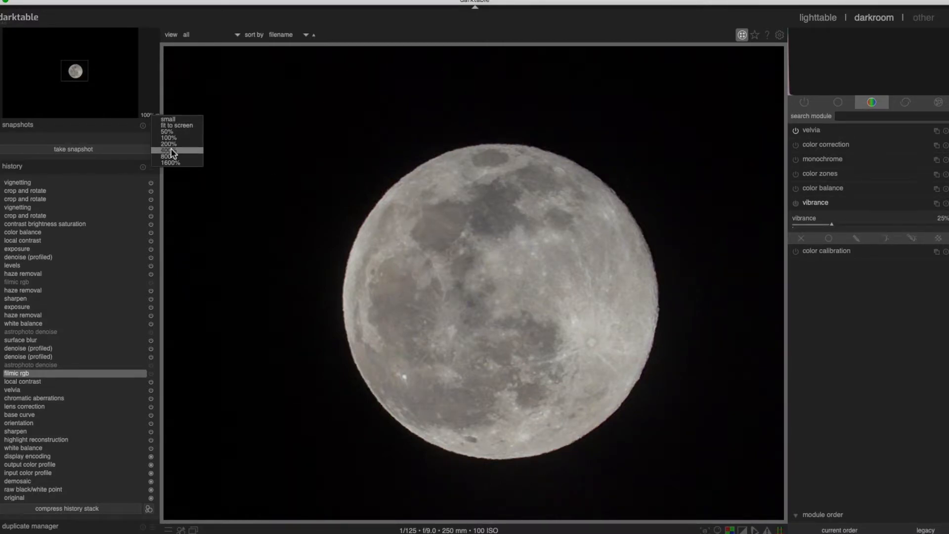
left_click(170, 149)
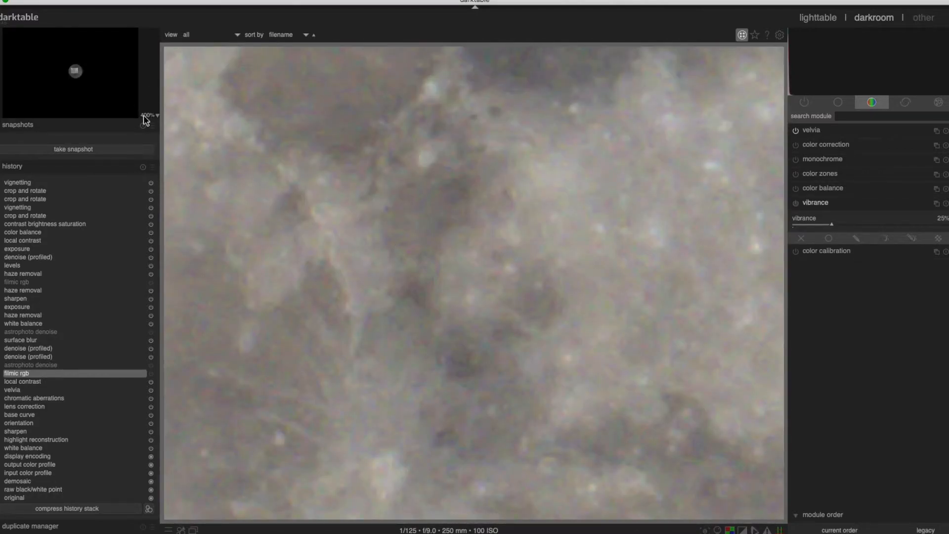
left_click(148, 117)
left_click(163, 145)
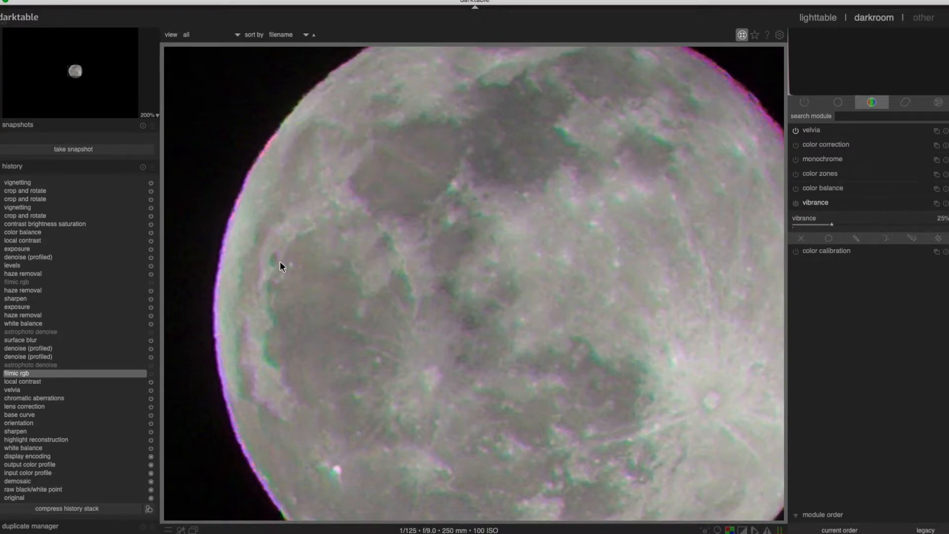
scroll(280, 261, "down", 2)
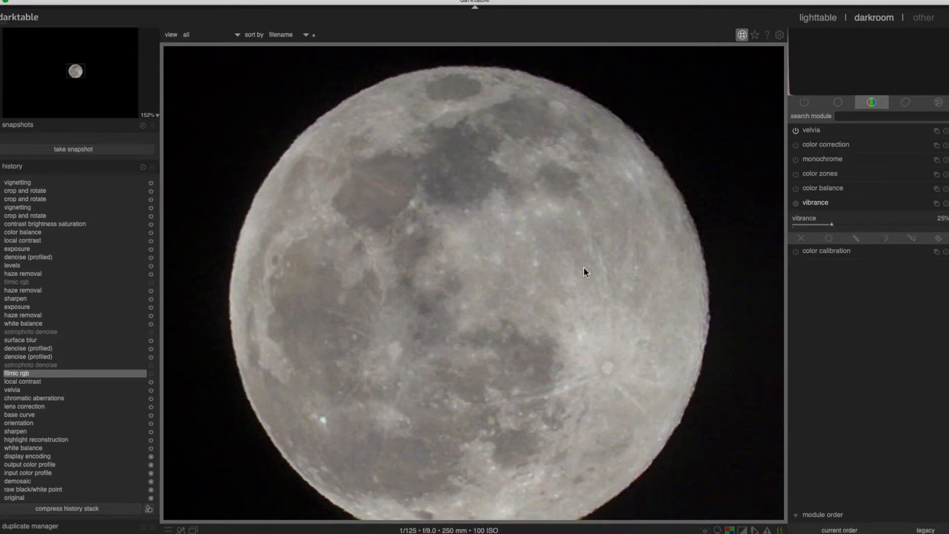
Step: Compare the two adjacent denoise (profiled) history states below surface blur, ending on the lower one
left_click(50, 356)
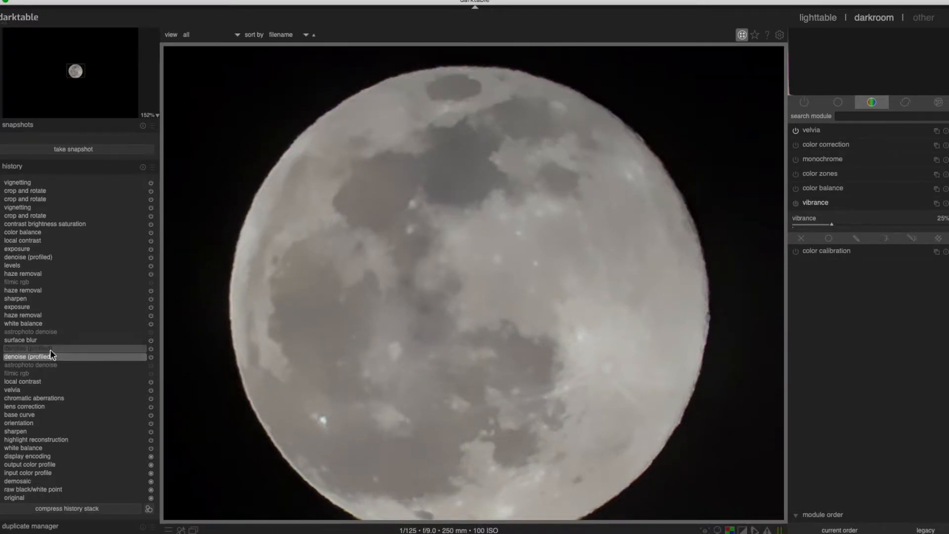
mouse_move(49, 348)
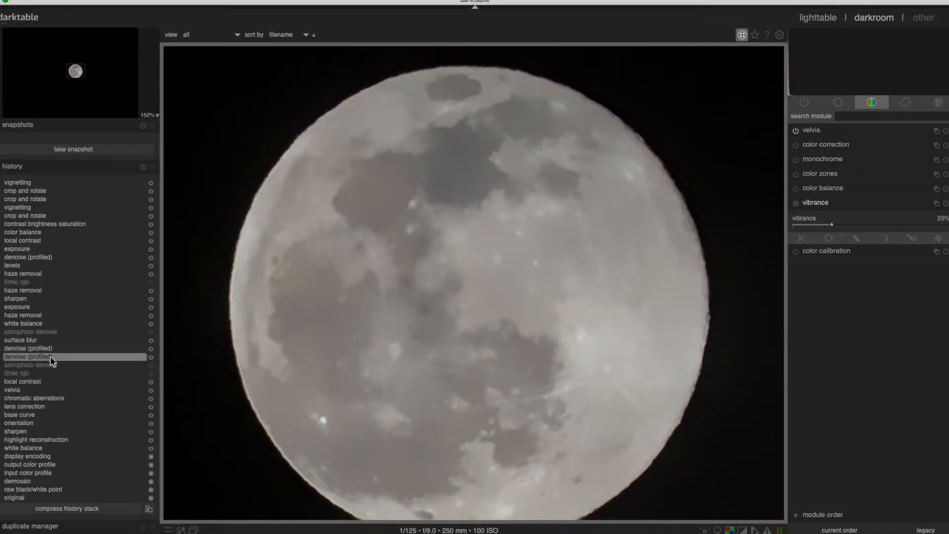
left_click(49, 348)
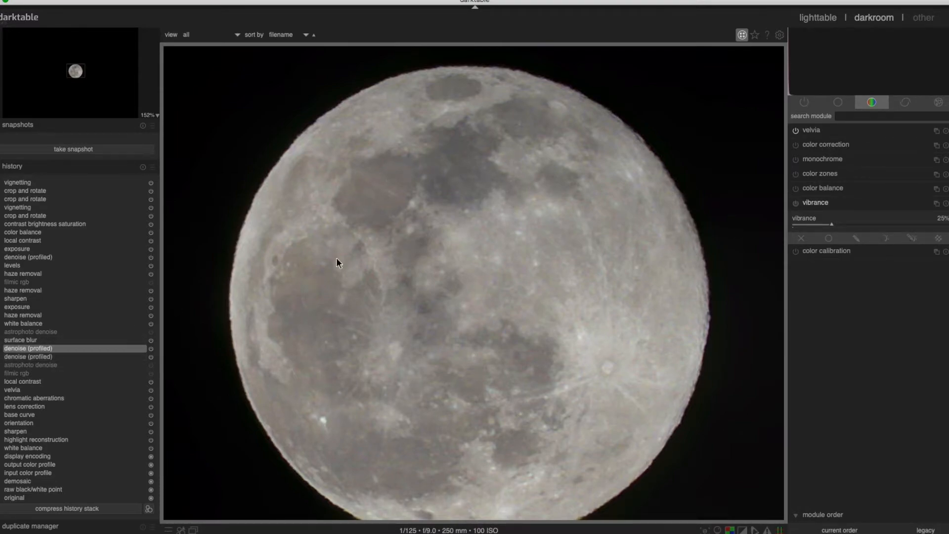
left_click(44, 358)
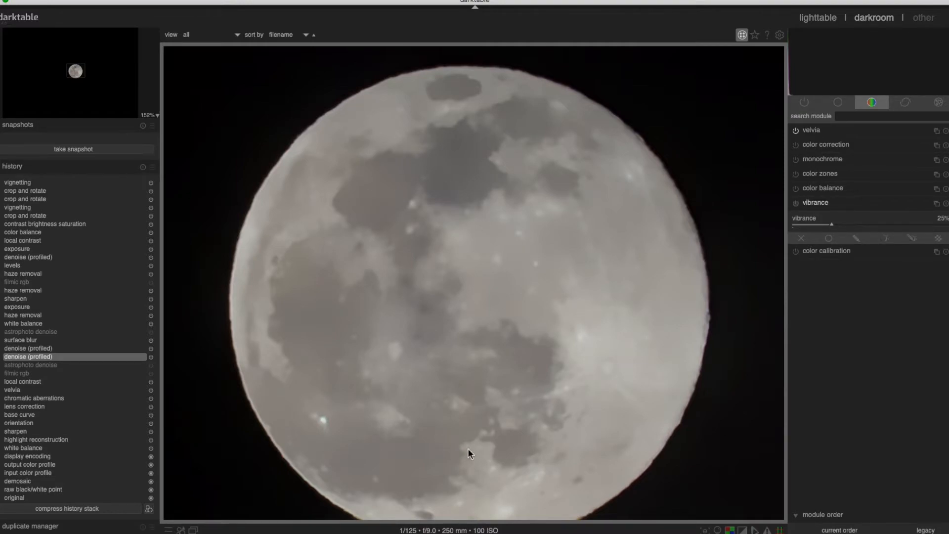
Step: Search the modules for "denoise" and review the denoise (profiled) settings in the lower and then the upper of the two adjacent history states
scroll(467, 357, "down", 2)
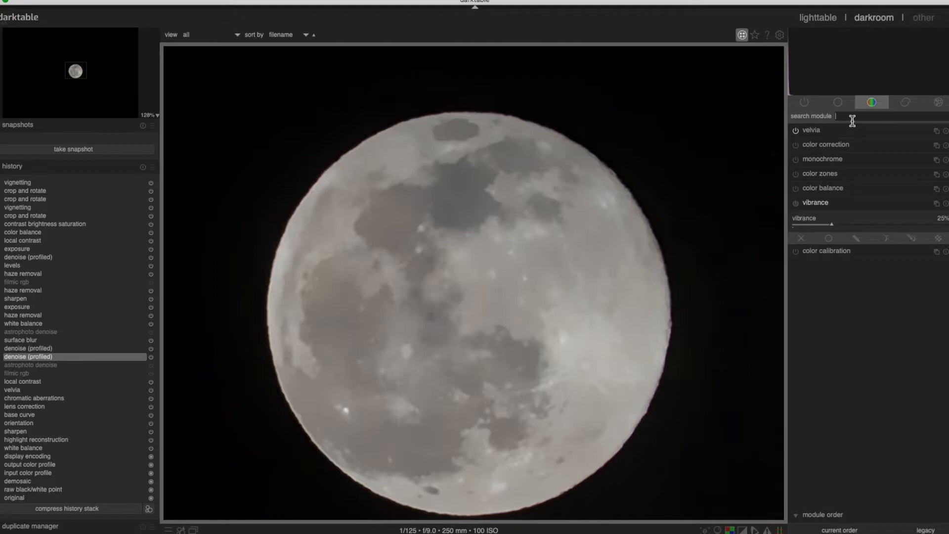
type("denoise")
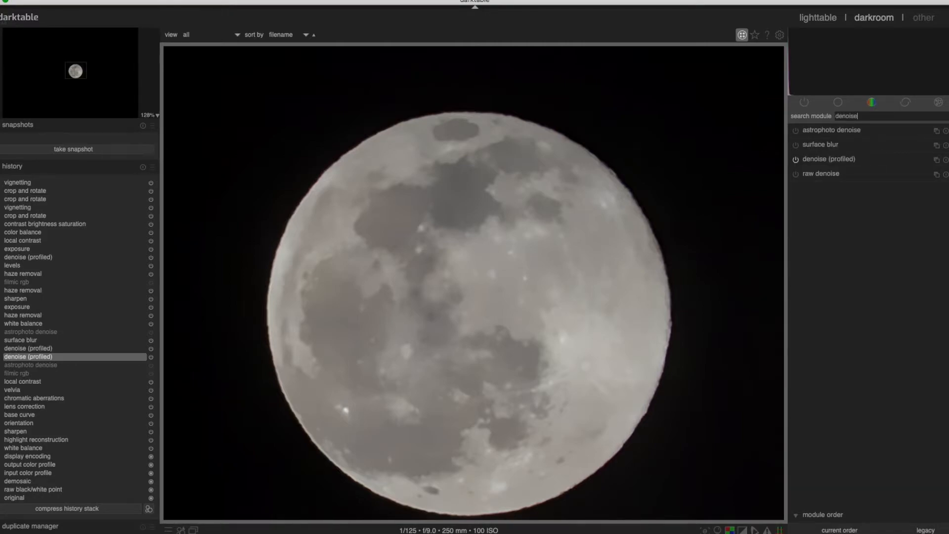
left_click(820, 161)
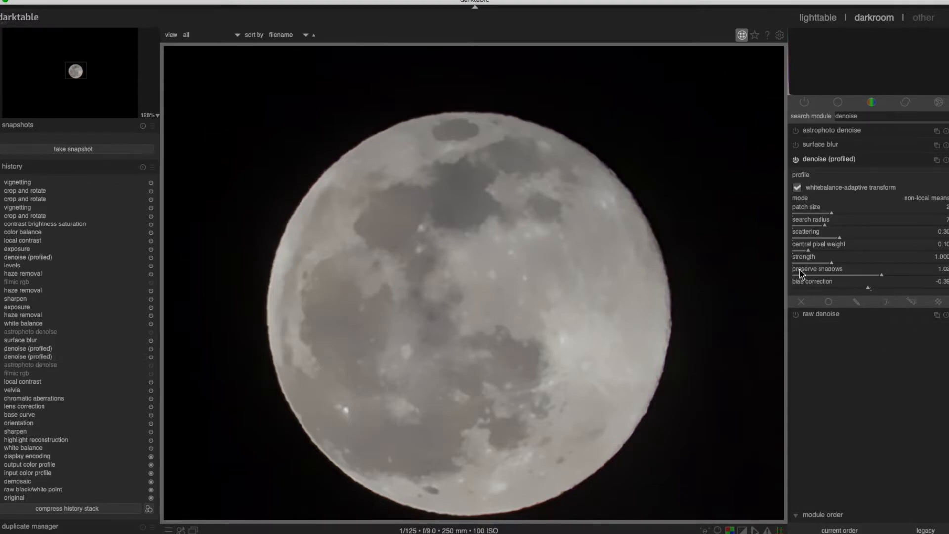
left_click(50, 349)
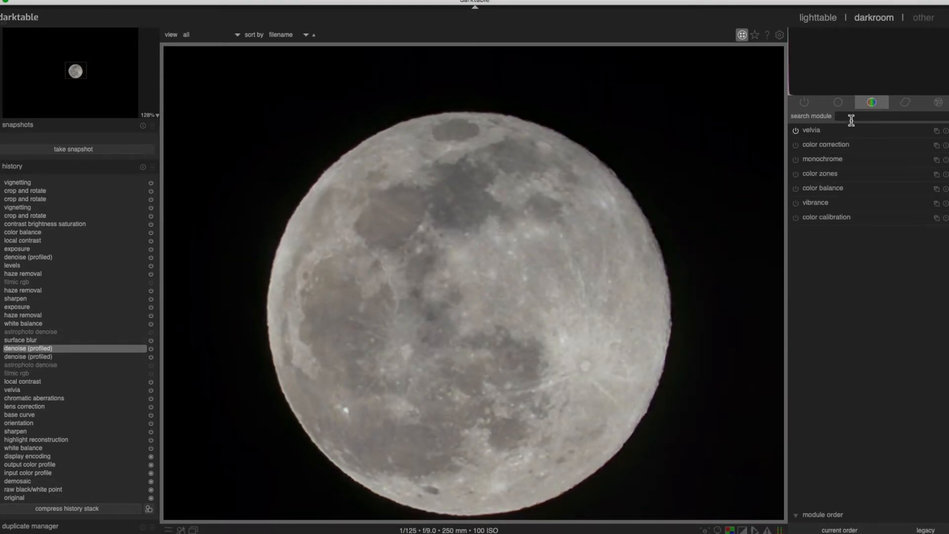
type("denoise")
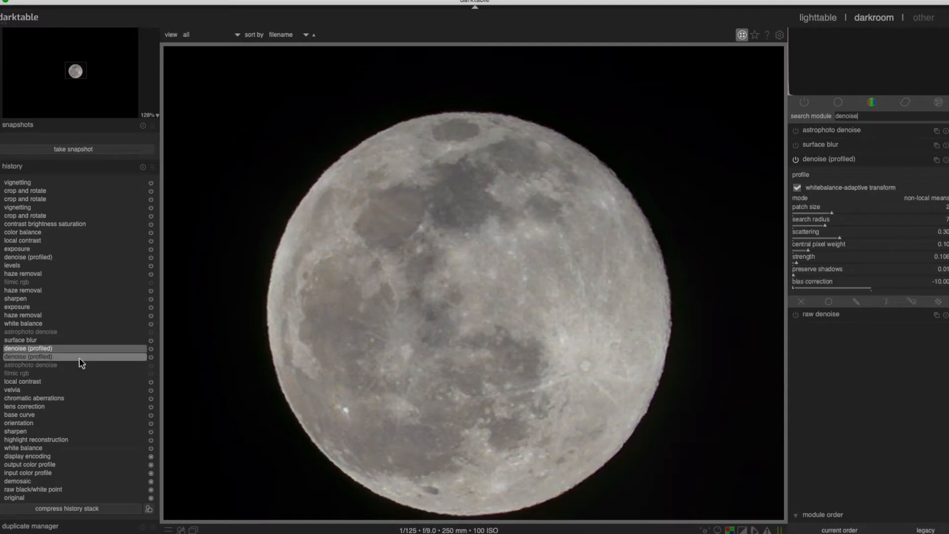
Step: Compare the denoise (profiled) state just below surface blur with the lower denoise state and with surface blur, ending on that denoise state
left_click(35, 356)
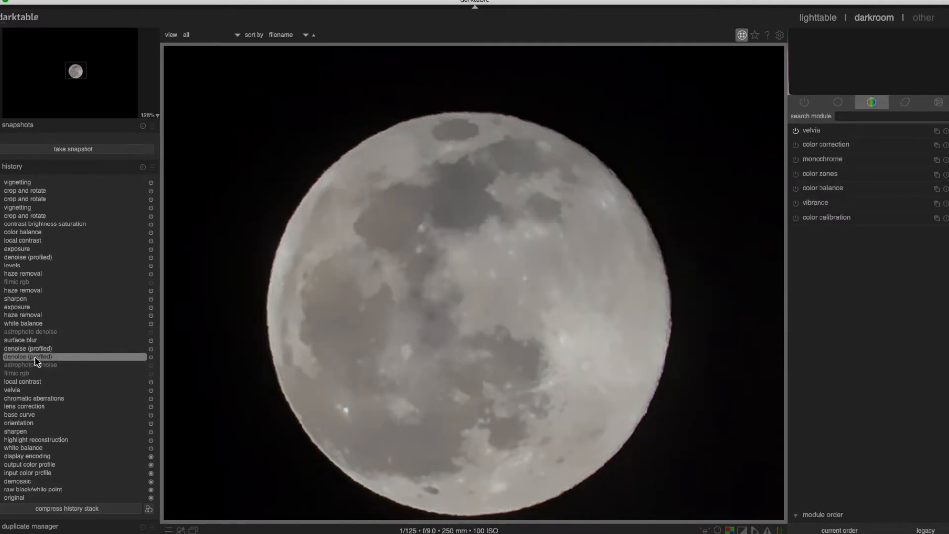
left_click(34, 348)
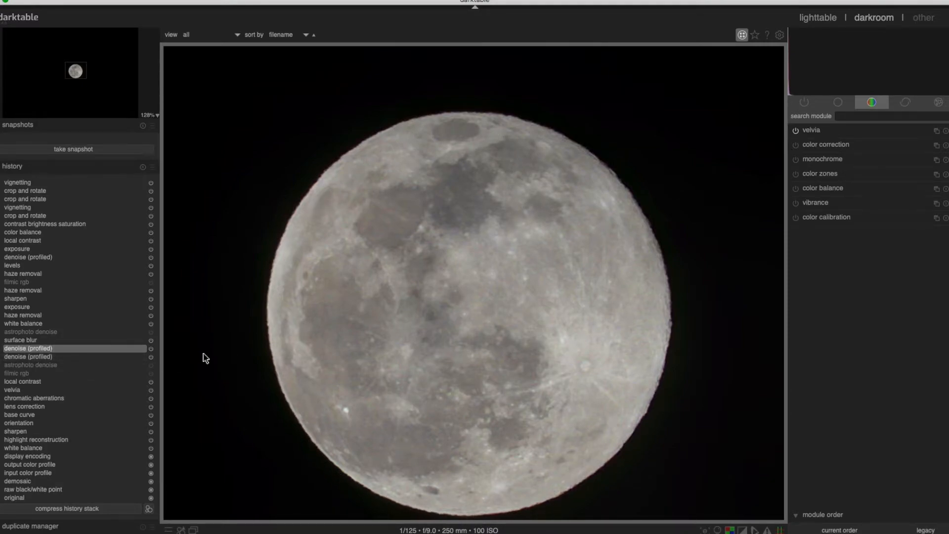
left_click(37, 340)
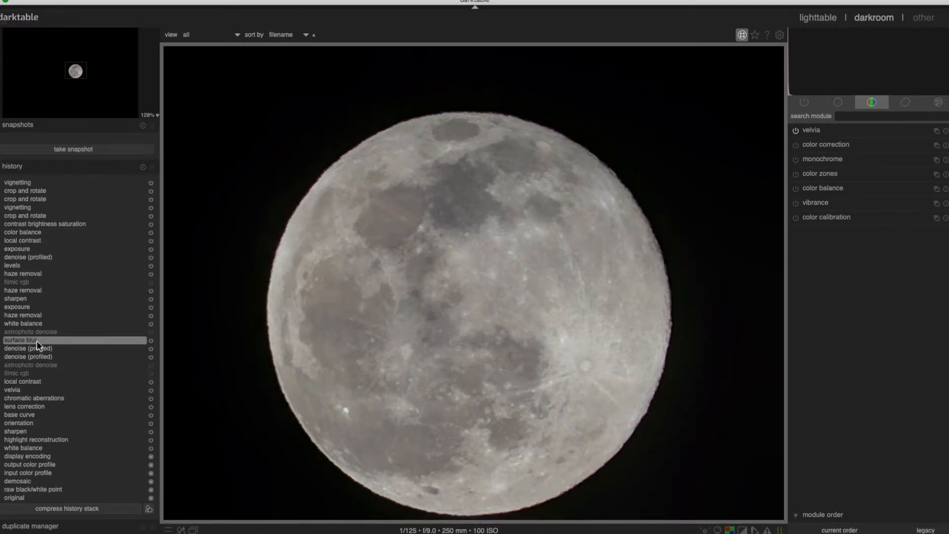
mouse_move(35, 346)
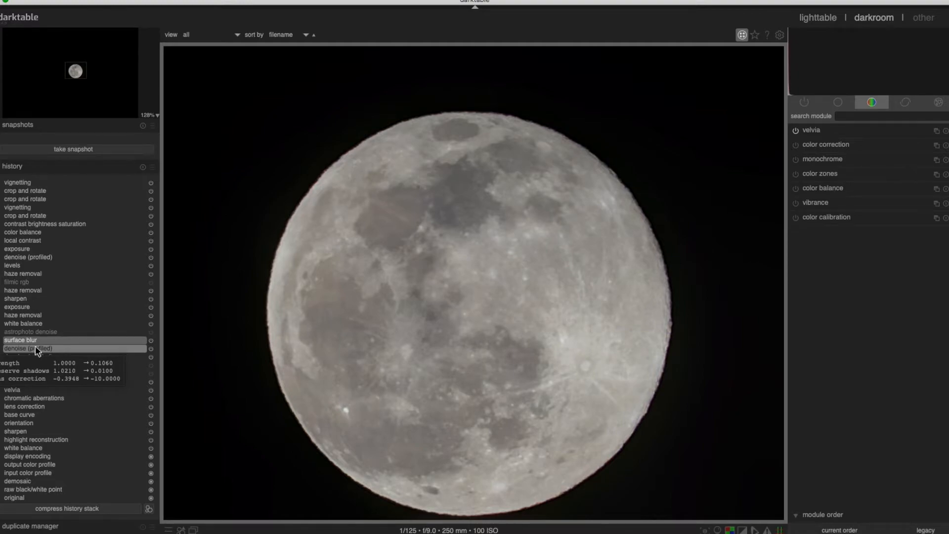
left_click(35, 348)
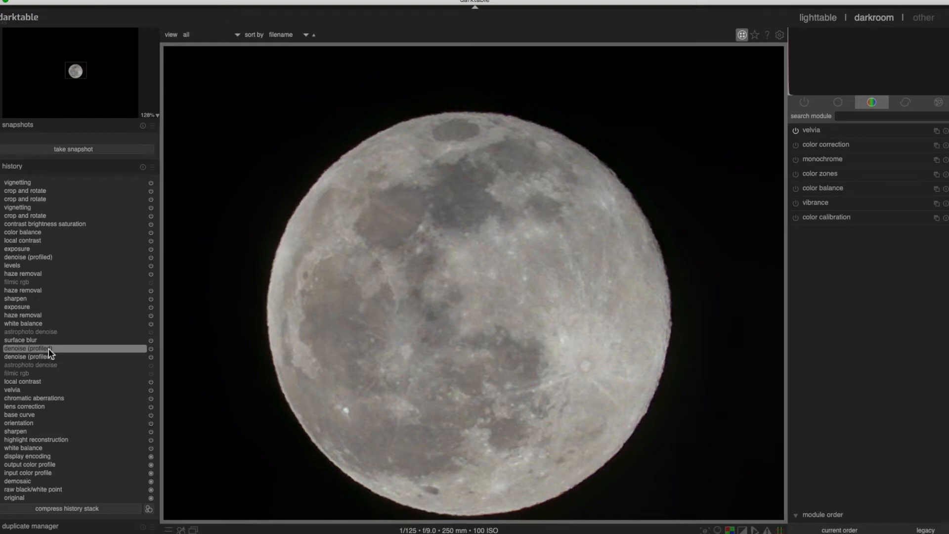
left_click(48, 348)
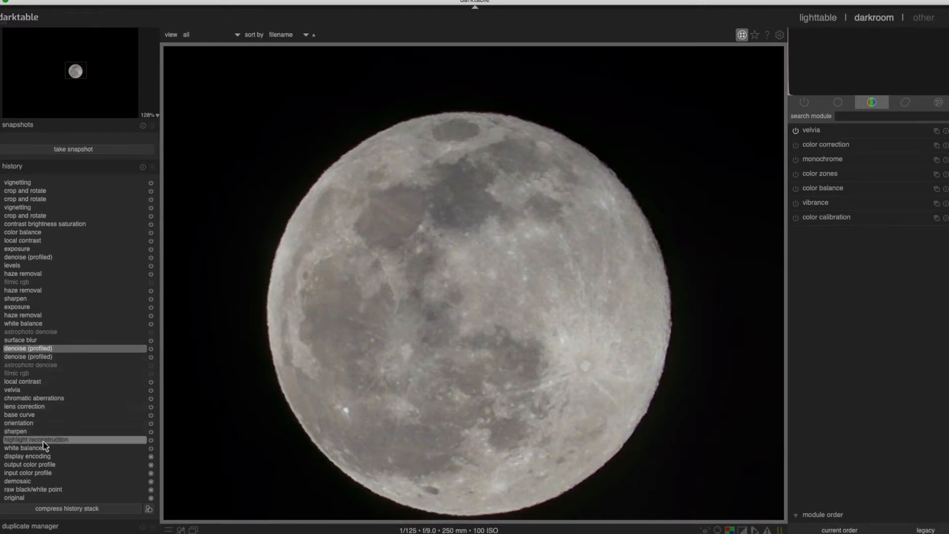
Step: Revisit the lens correction and base curve history states, and compare the whole moon at base curve with the surface blur state
mouse_move(41, 416)
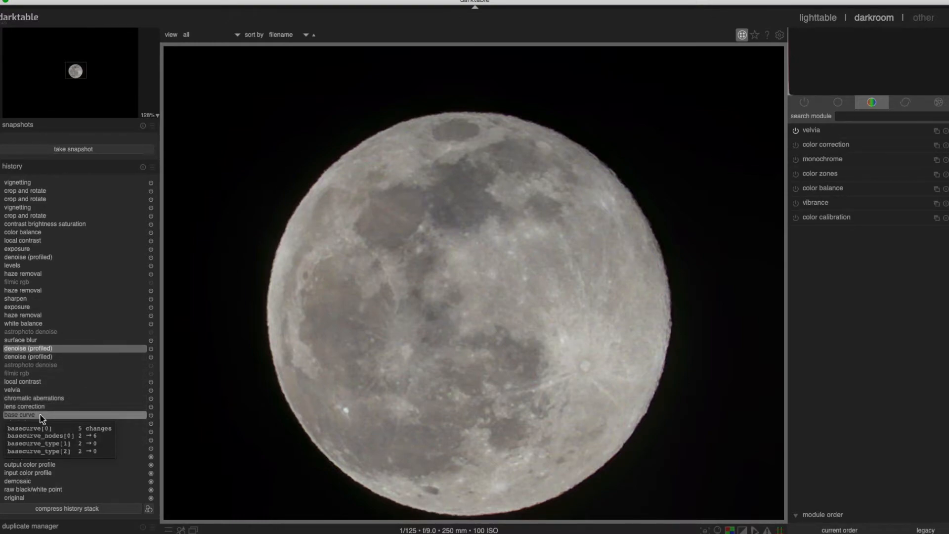
left_click(39, 404)
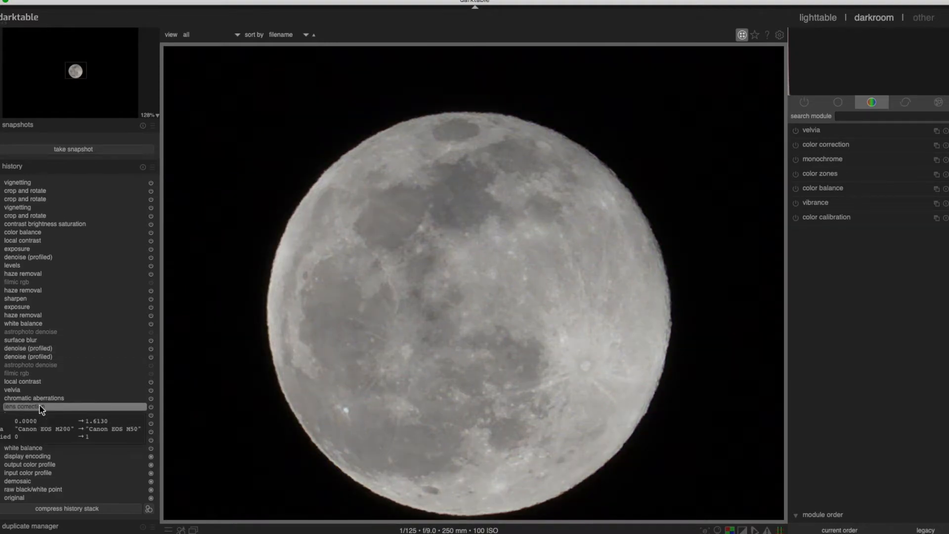
left_click(37, 412)
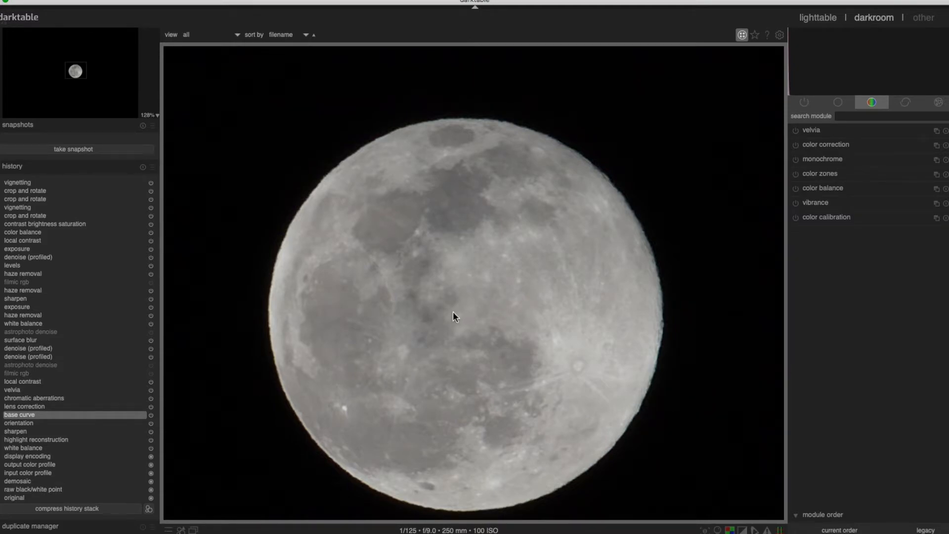
scroll(453, 312, "down", 2)
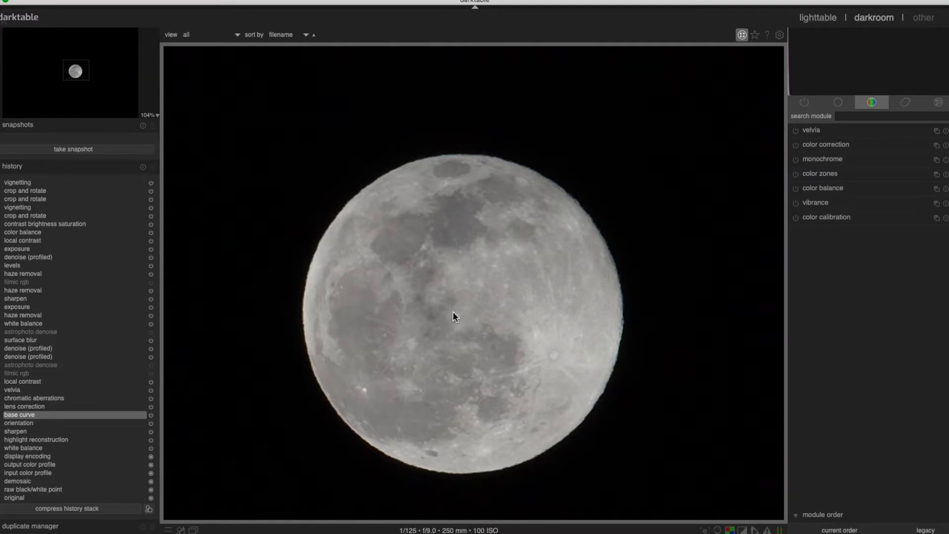
mouse_move(48, 319)
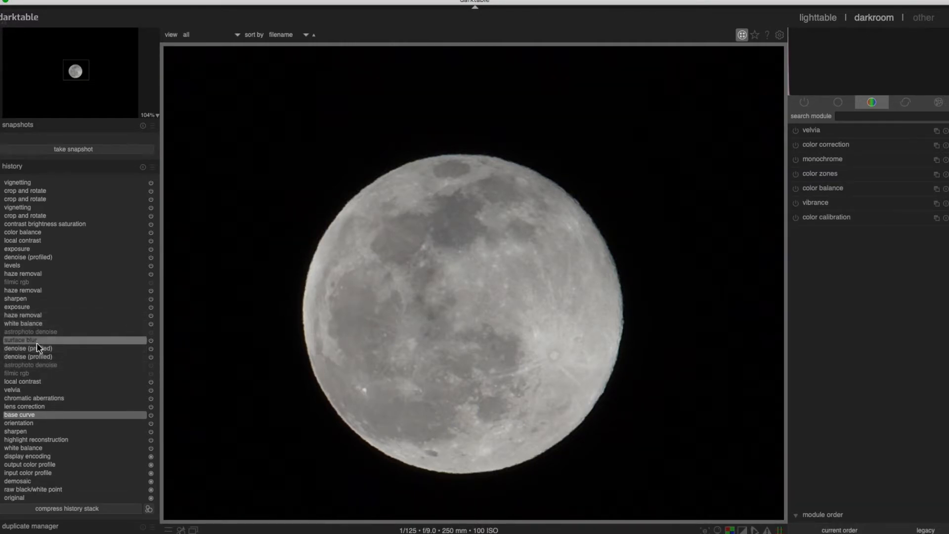
left_click(37, 340)
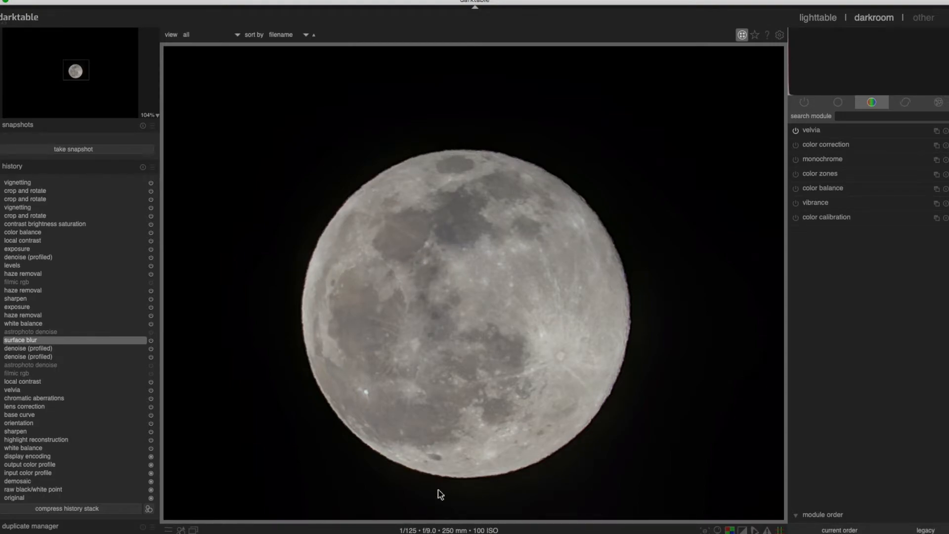
Step: Go to the upper white balance history state and find and expand the white balance module to review its settings
left_click(35, 325)
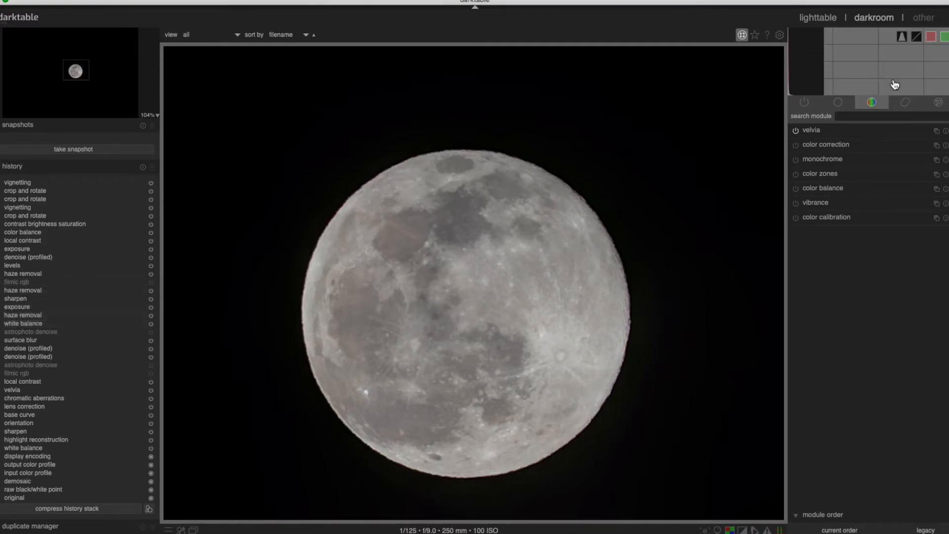
left_click(859, 117)
type("wh")
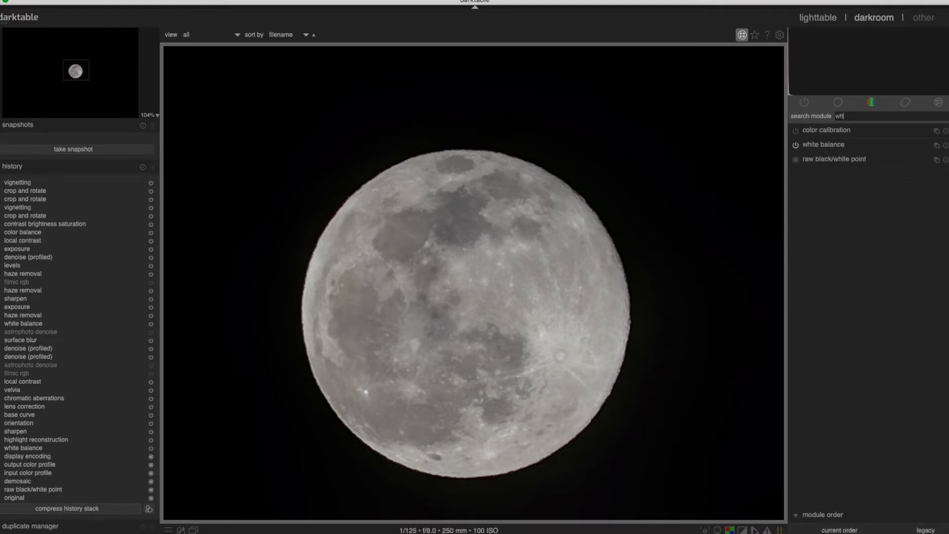
type("ite balance")
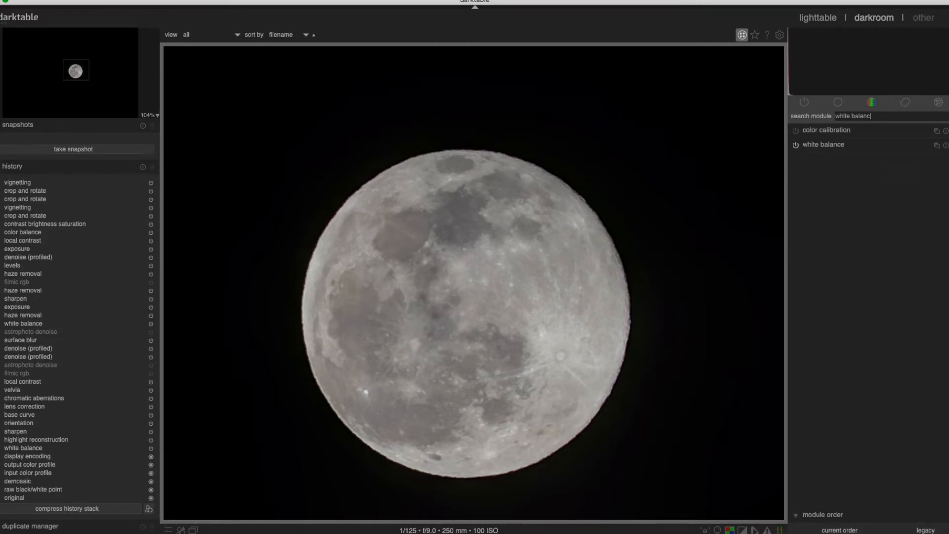
left_click(834, 146)
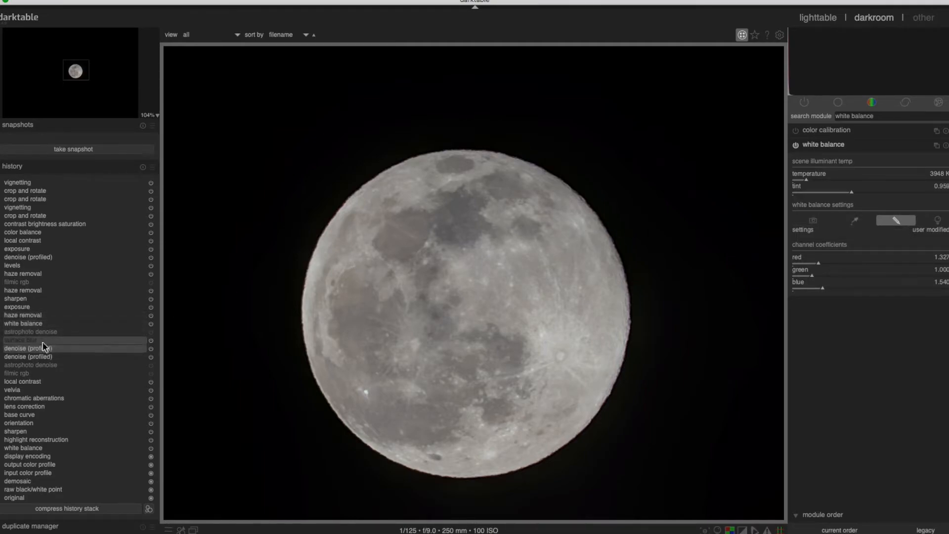
Step: Compare the lowest haze removal history state with the white balance state beneath it, ending on haze removal
mouse_move(35, 313)
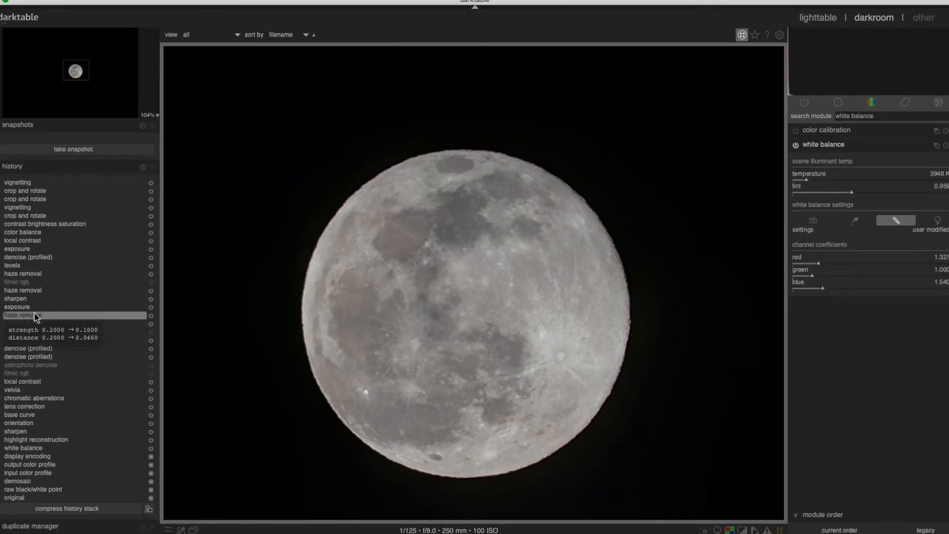
left_click(34, 315)
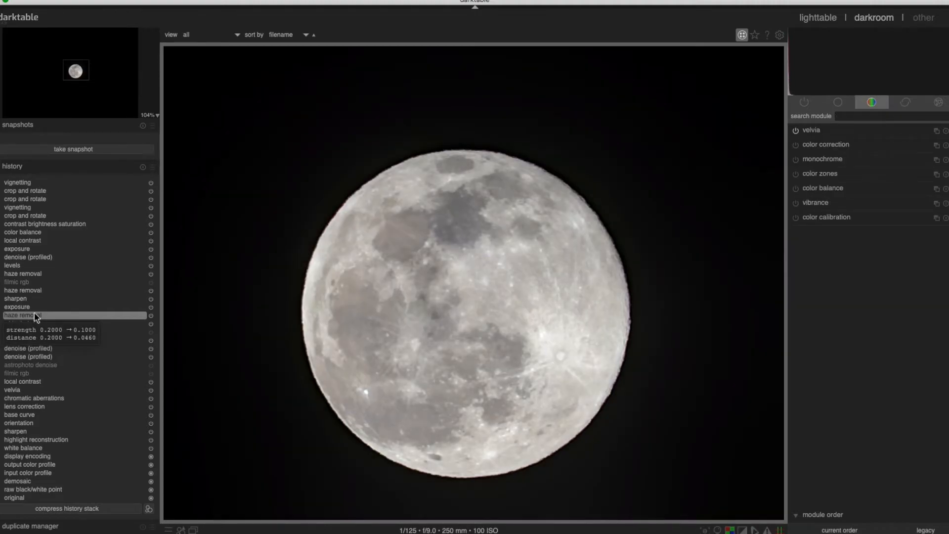
left_click(35, 325)
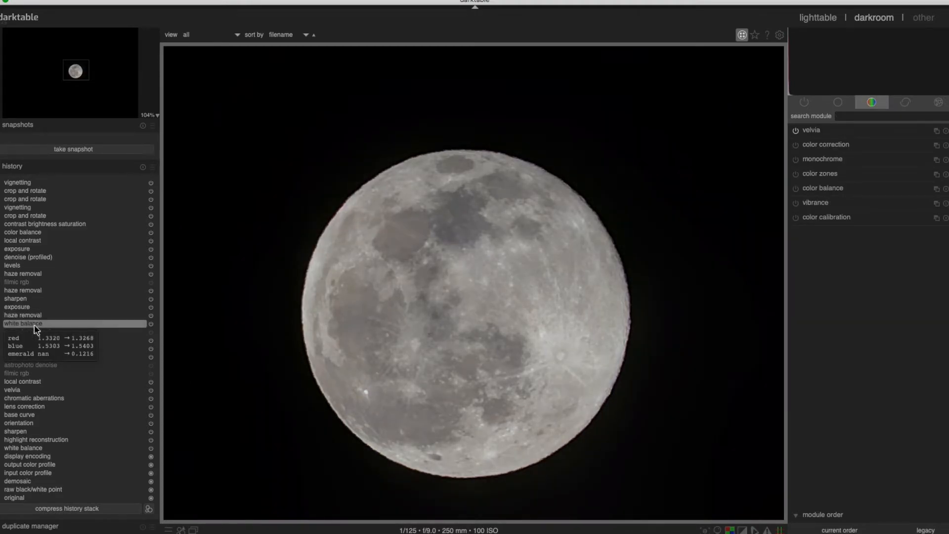
left_click(36, 314)
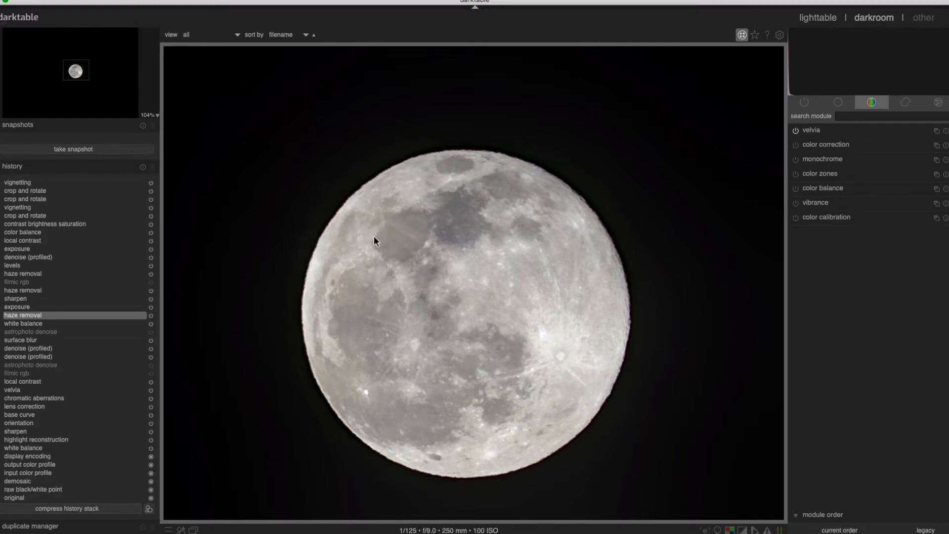
Step: Compare the lower exposure history state with the haze removal state beneath it, ending on exposure
left_click(39, 307)
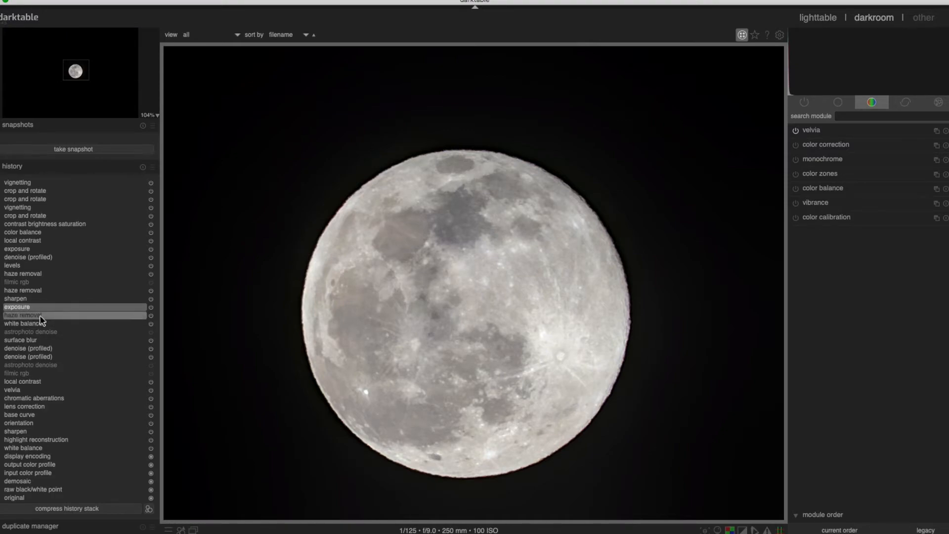
left_click(40, 315)
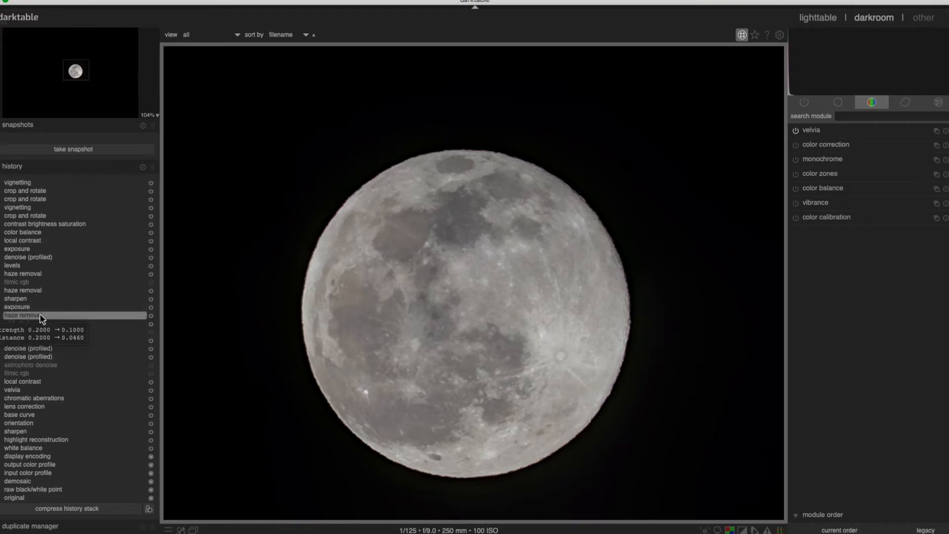
left_click(40, 307)
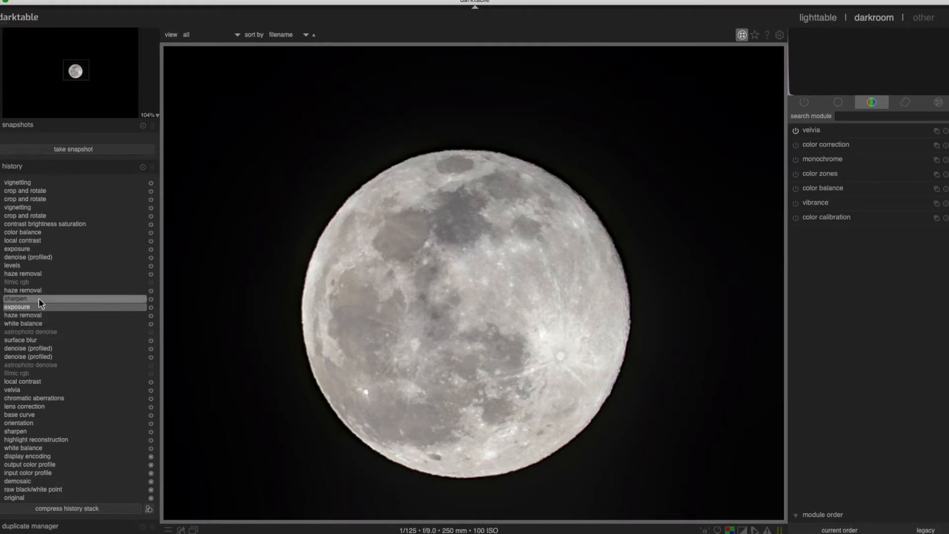
Step: Step up through the upper sharpen history state and the two haze removal states above it to examine their effect
left_click(38, 298)
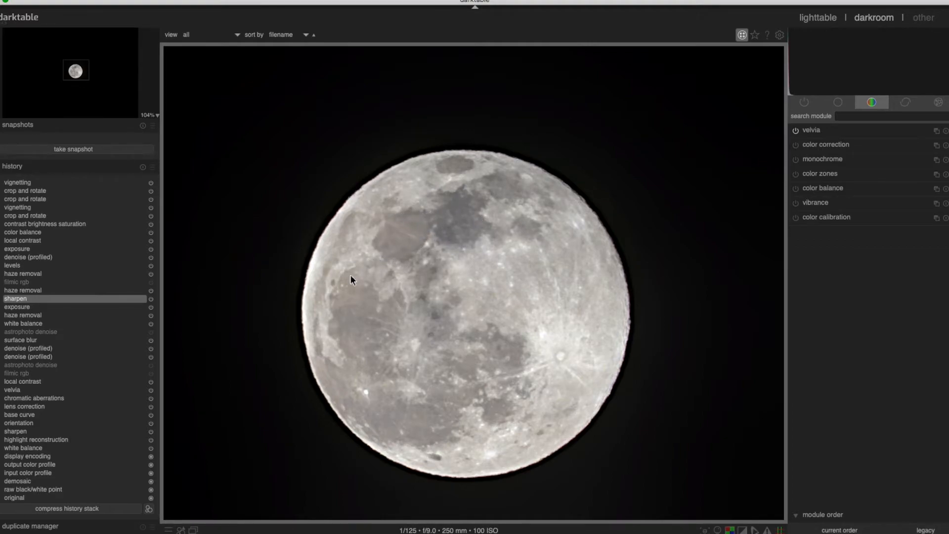
left_click(58, 292)
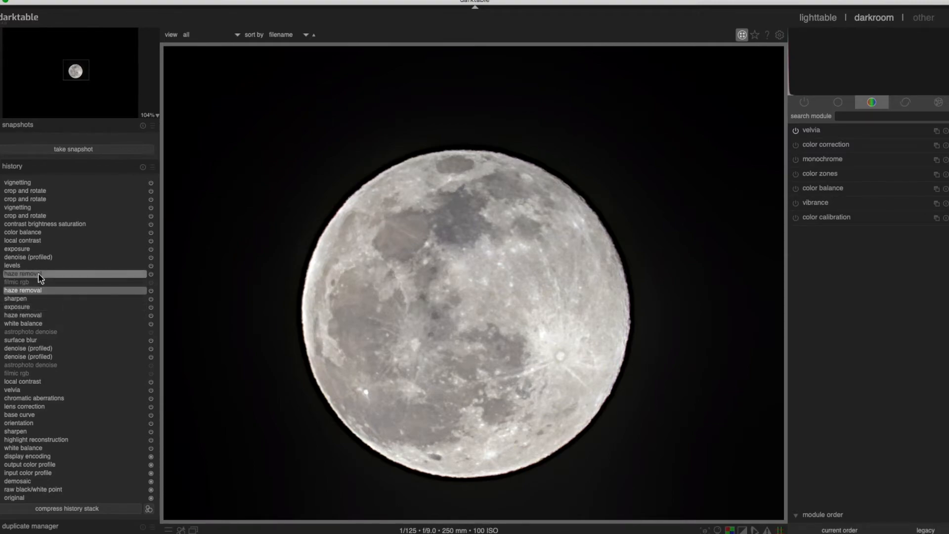
left_click(39, 273)
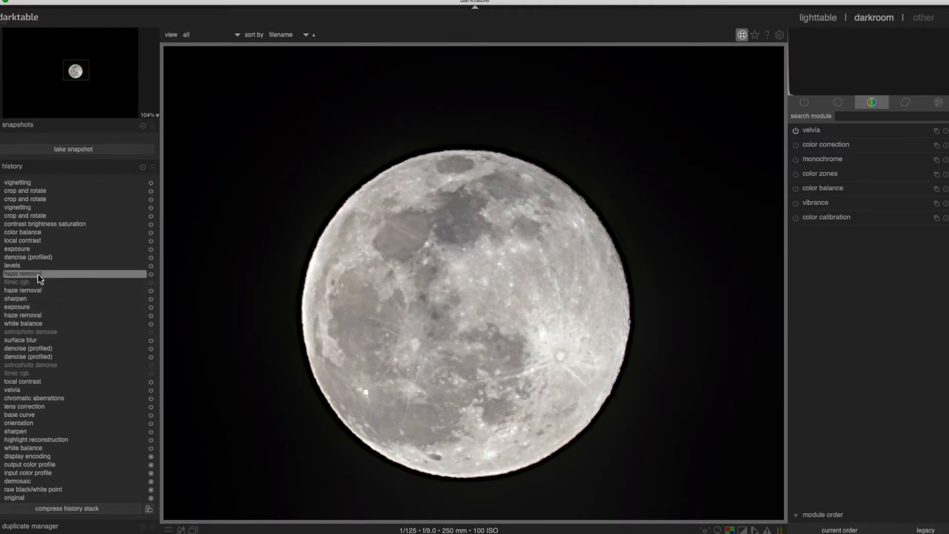
Step: Compare the upper white balance history state with the topmost haze removal state, ending on haze removal
left_click(38, 321)
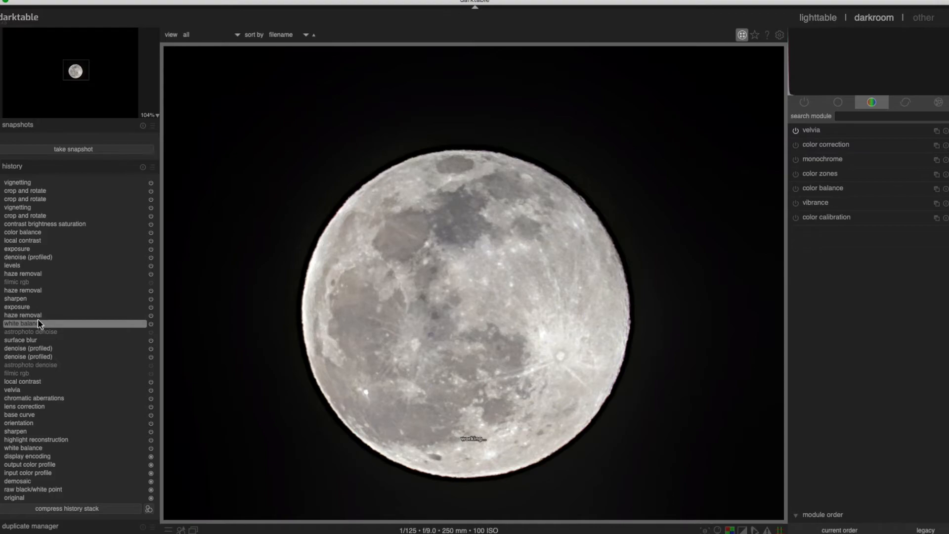
mouse_move(38, 322)
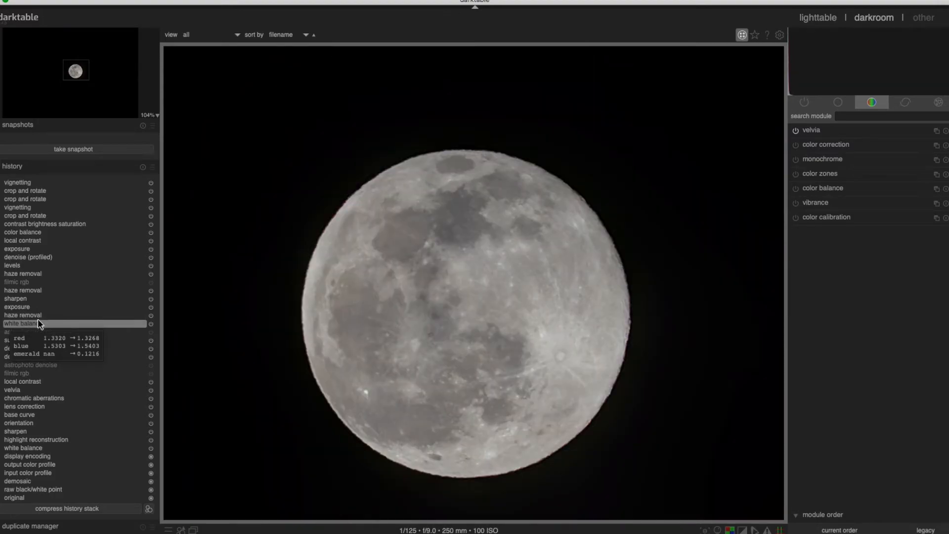
left_click(35, 274)
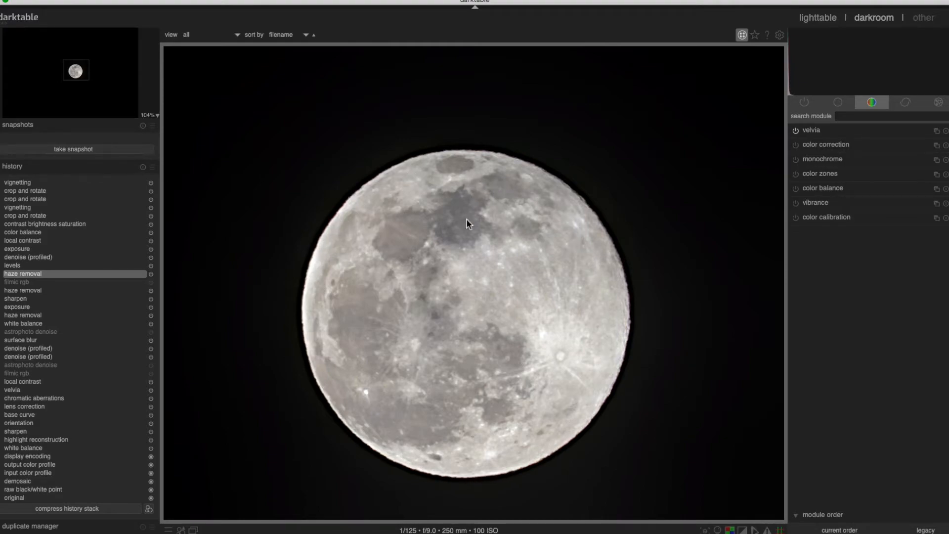
Step: Compare the base curve history state with the topmost haze removal state across the whole moon, ending on haze removal
scroll(465, 271, "down", 2)
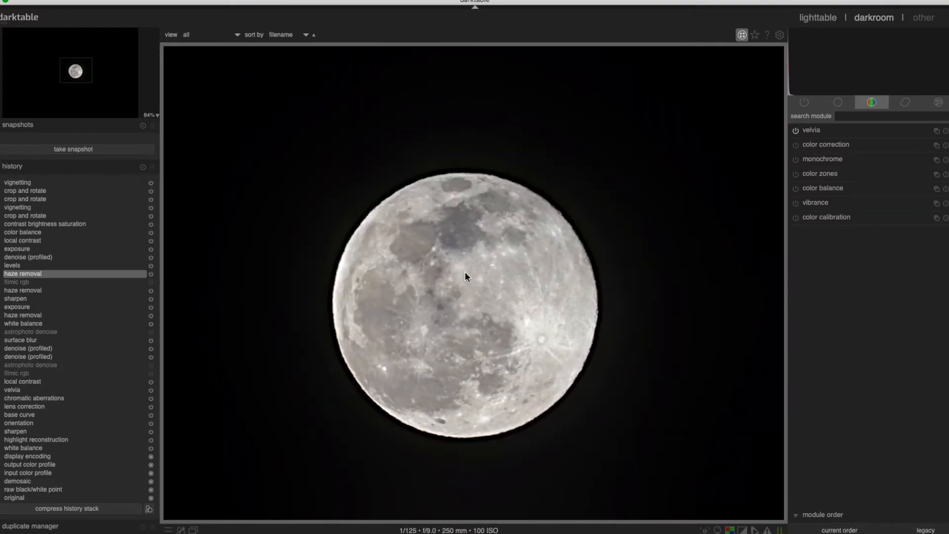
scroll(464, 271, "down", 2)
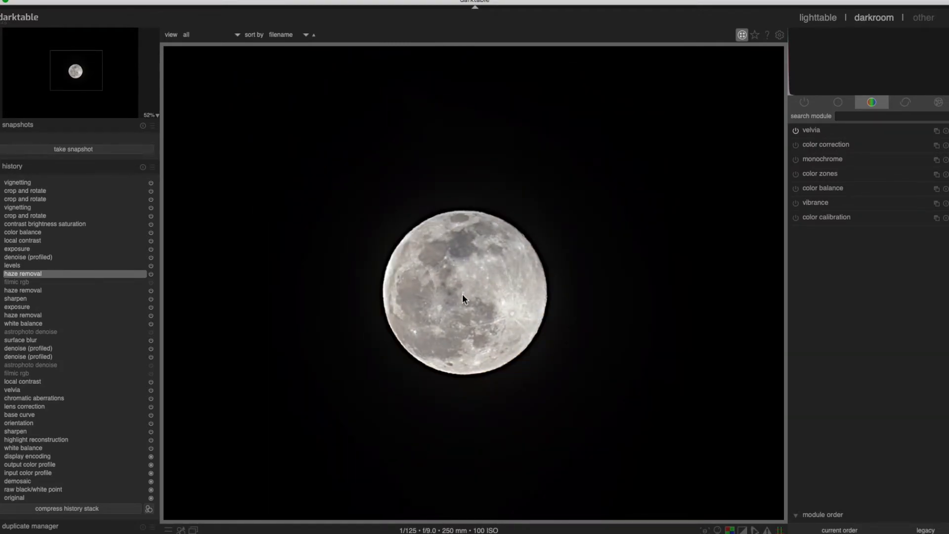
scroll(464, 298, "up", 1)
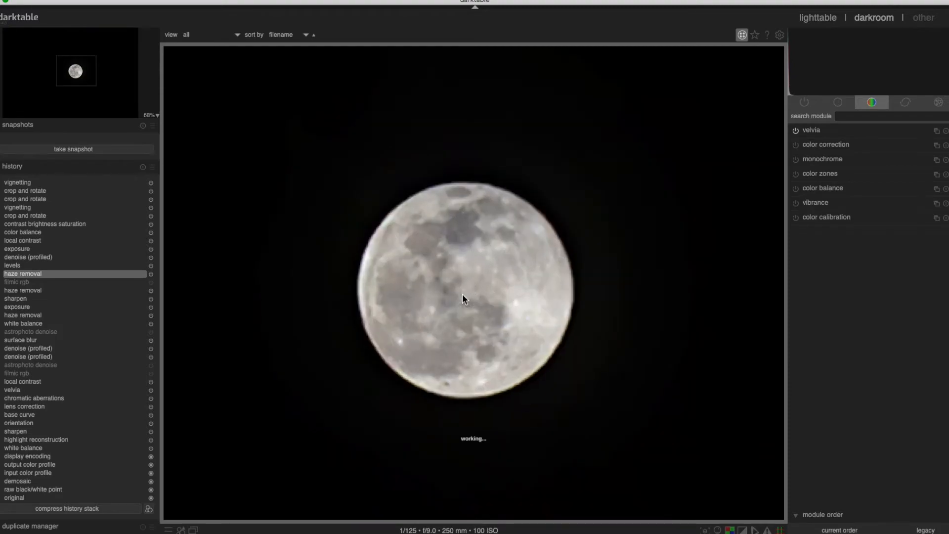
scroll(463, 295, "up", 1)
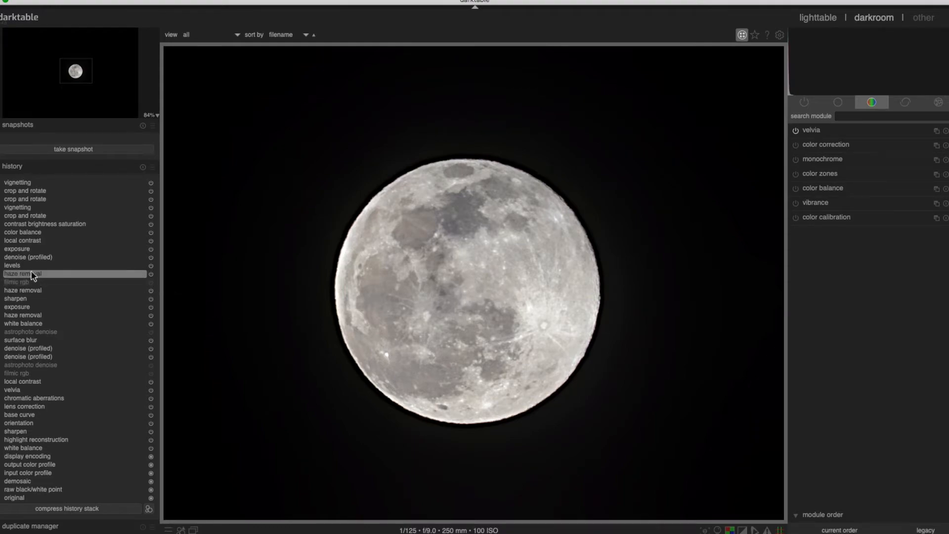
left_click(28, 413)
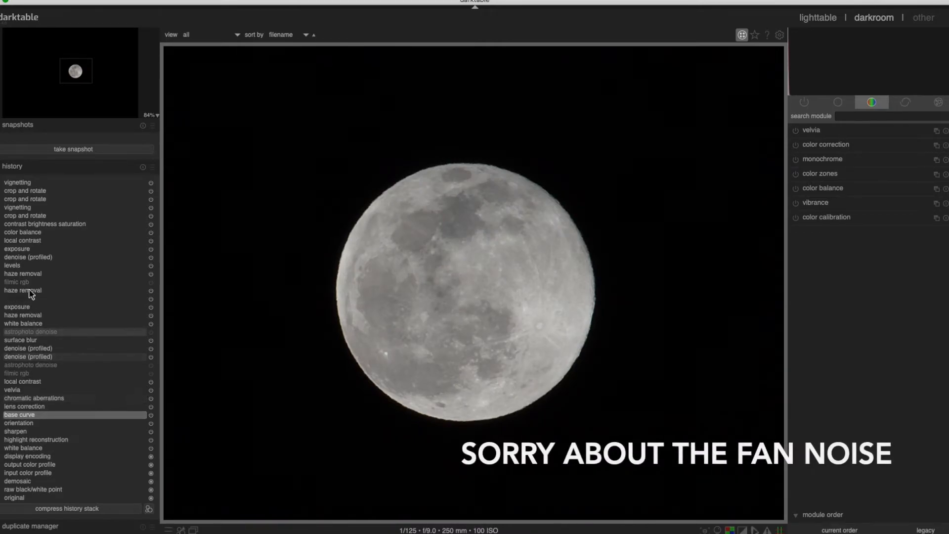
mouse_move(28, 263)
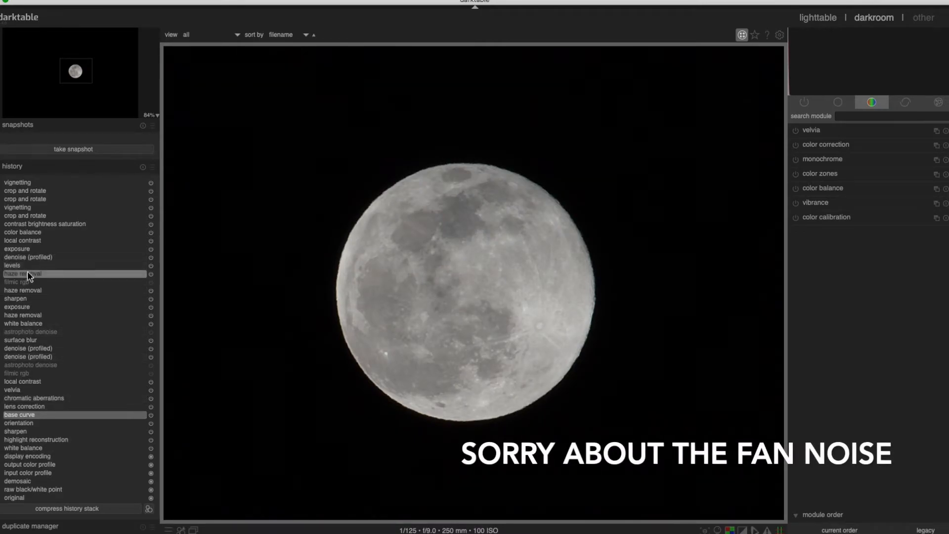
left_click(28, 273)
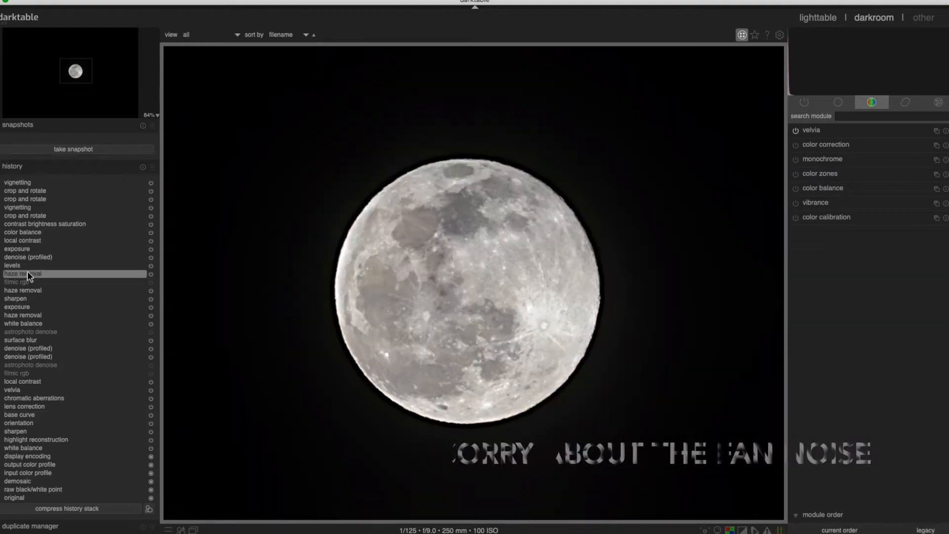
Step: Go to the levels history state and find and expand the levels module to review its settings
left_click(28, 266)
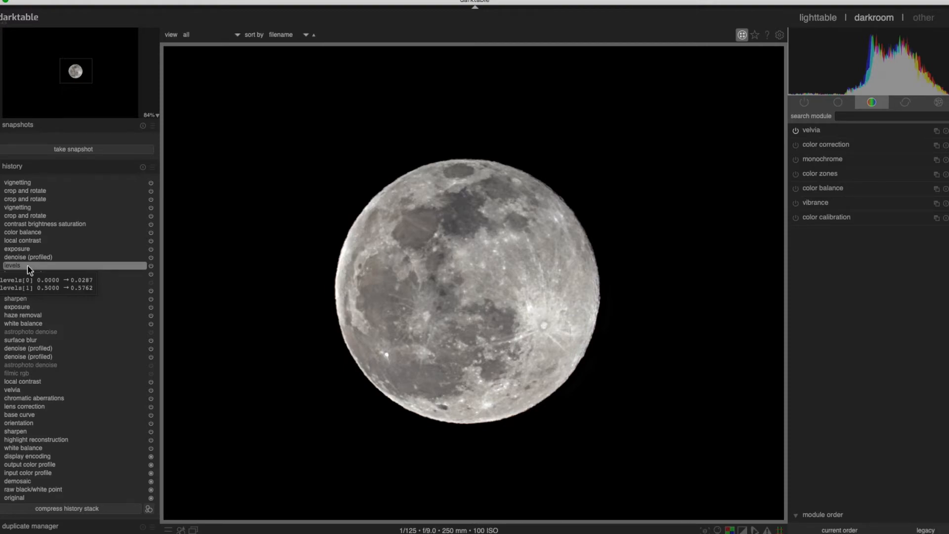
left_click(847, 119)
type("level")
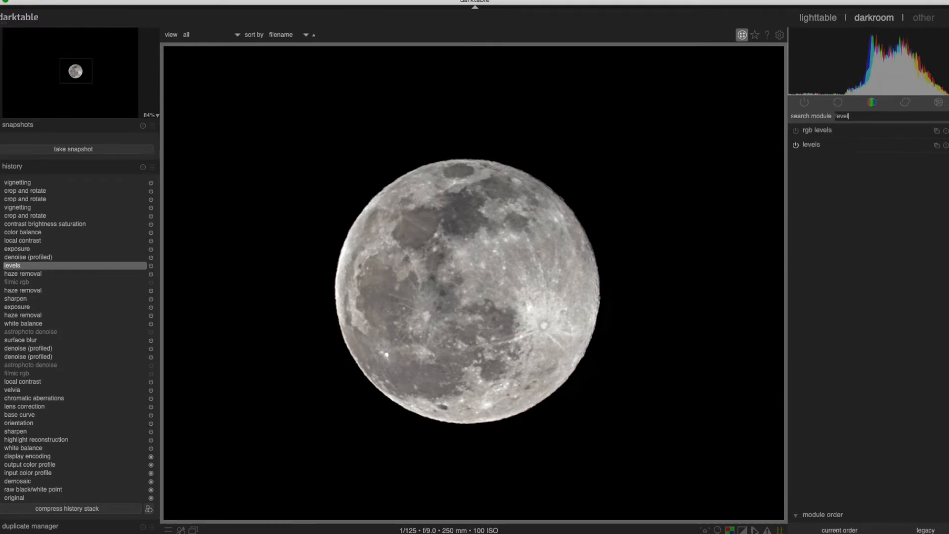
left_click(828, 148)
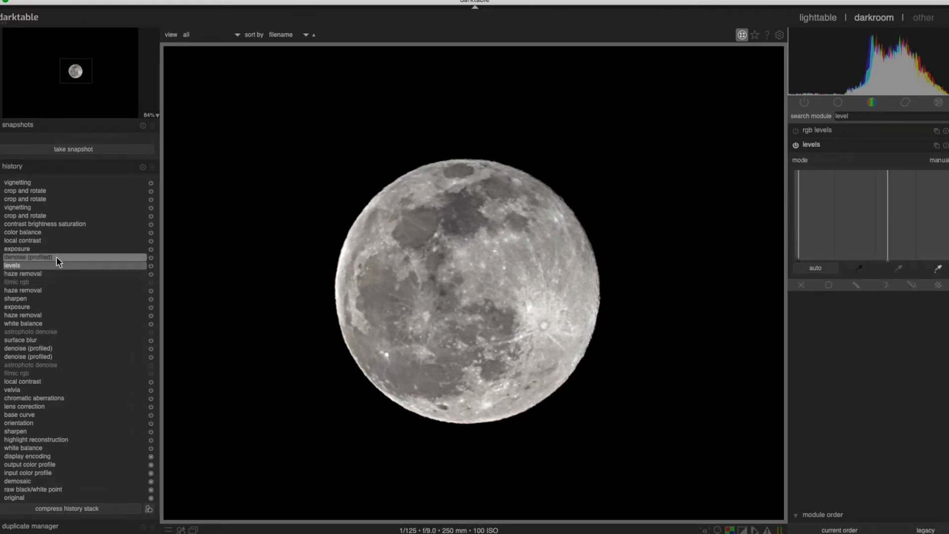
Step: Compare the topmost denoise (profiled) history state with the levels state beneath it, ending on denoise (profiled)
mouse_move(56, 257)
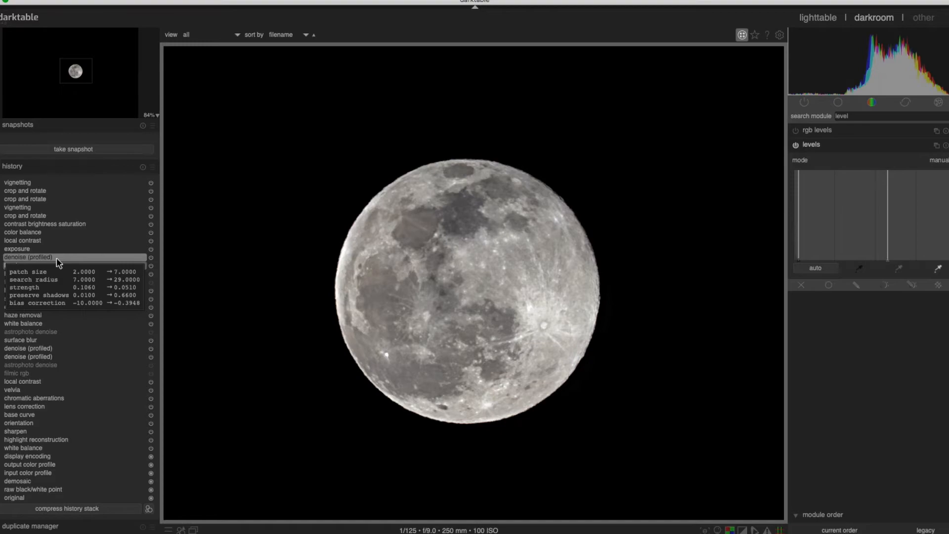
left_click(57, 259)
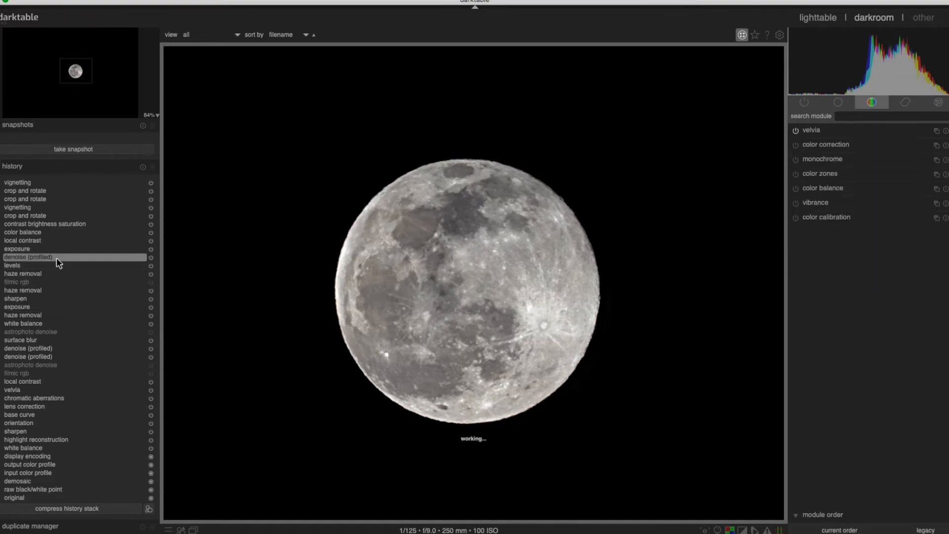
mouse_move(57, 267)
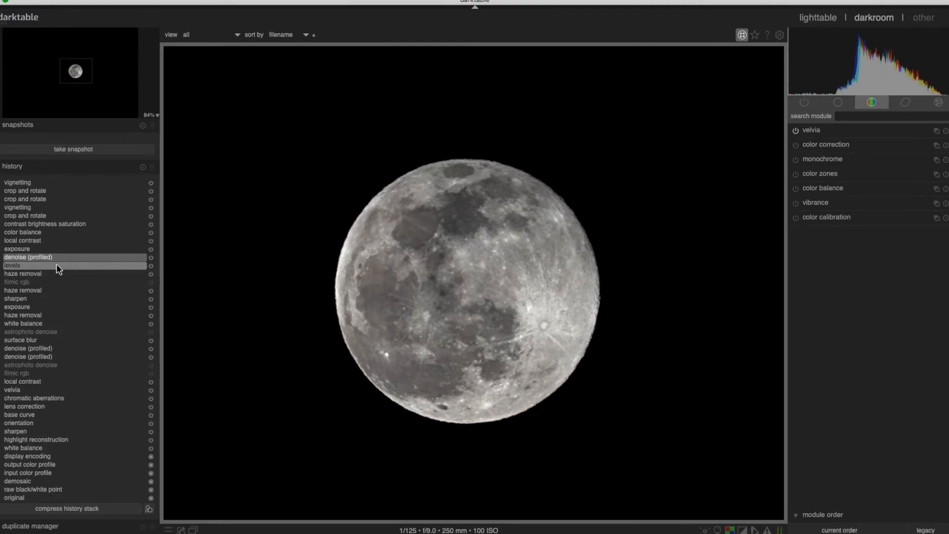
left_click(58, 267)
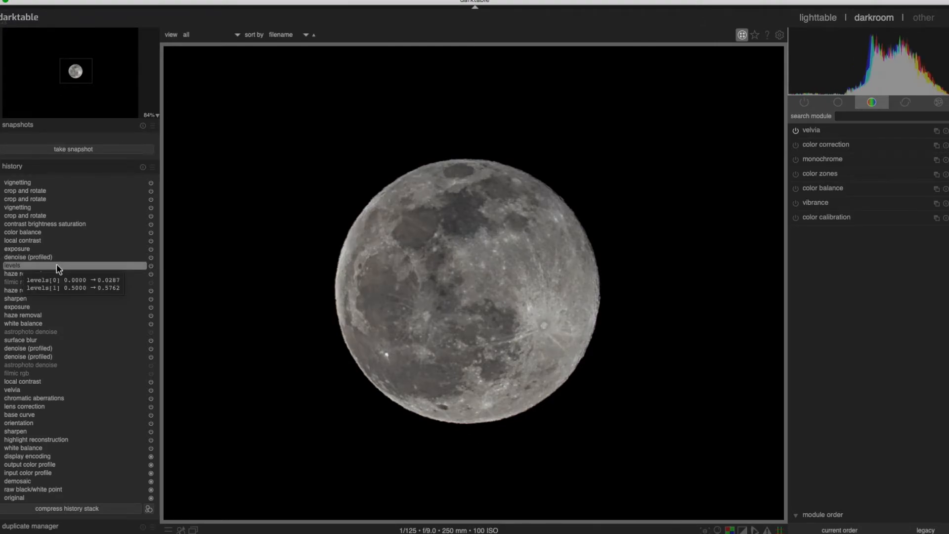
left_click(58, 257)
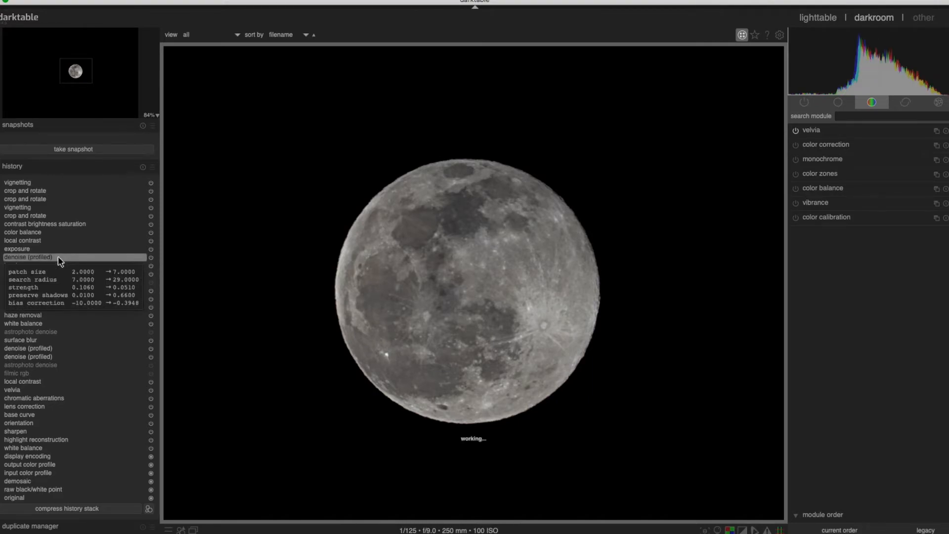
Step: Step up through the upper exposure, upper local contrast and color balance history states to examine their effect
left_click(57, 249)
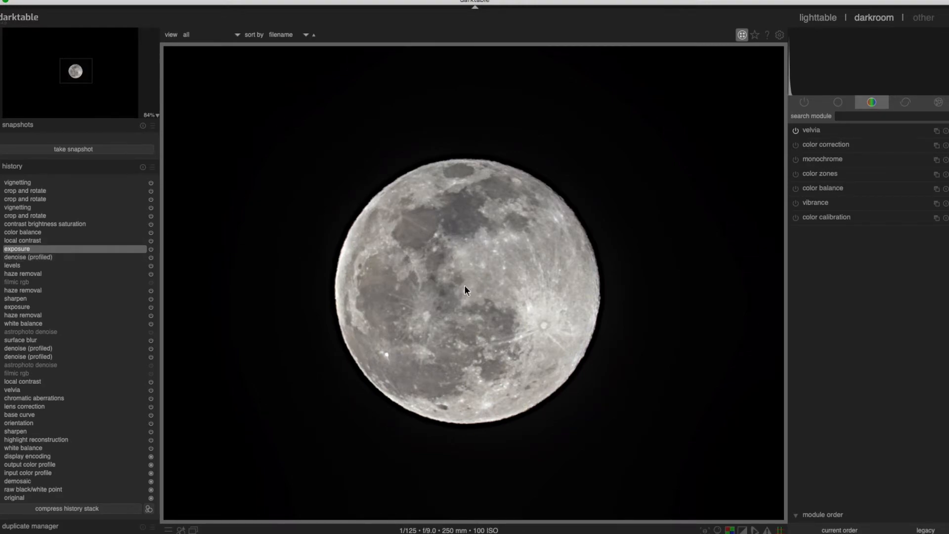
left_click(53, 240)
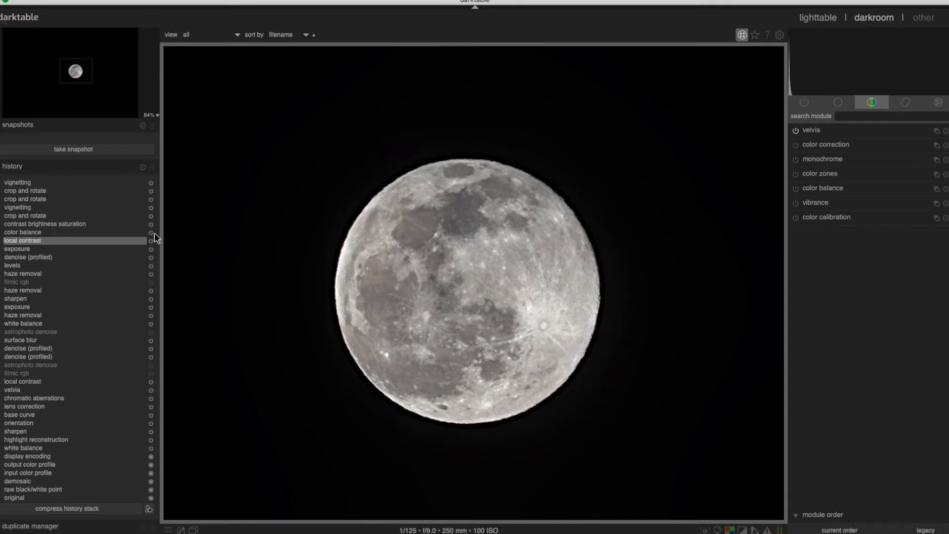
left_click(56, 233)
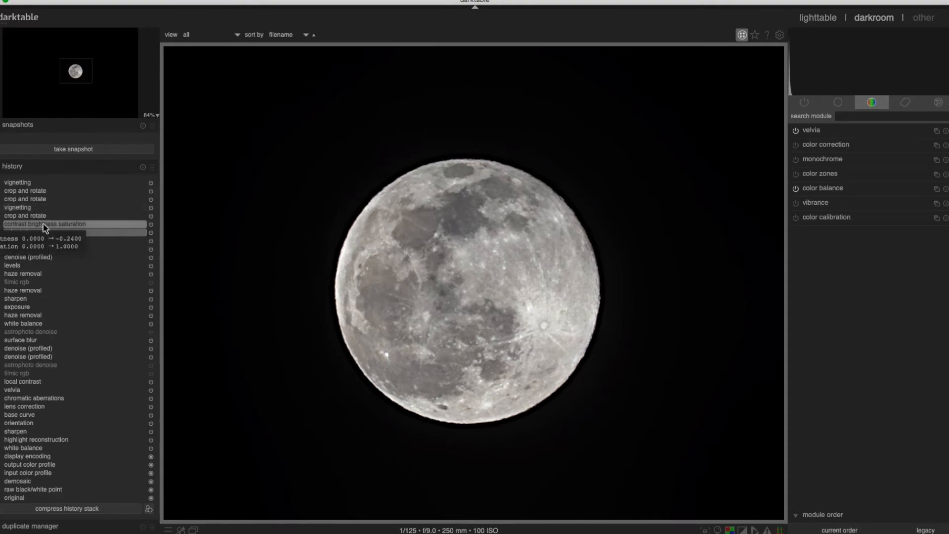
Step: Go to the contrast brightness saturation history state and find and expand that module to review its settings
left_click(45, 224)
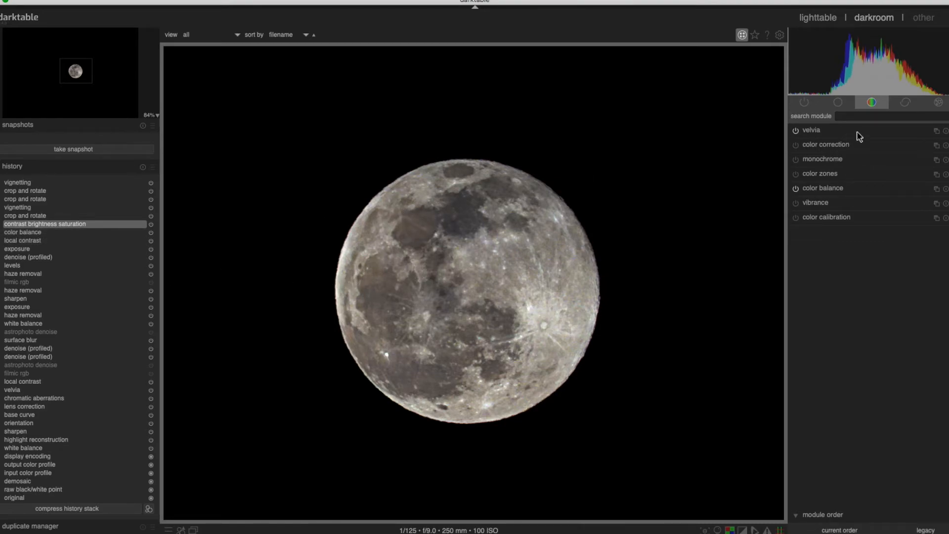
type("contrast")
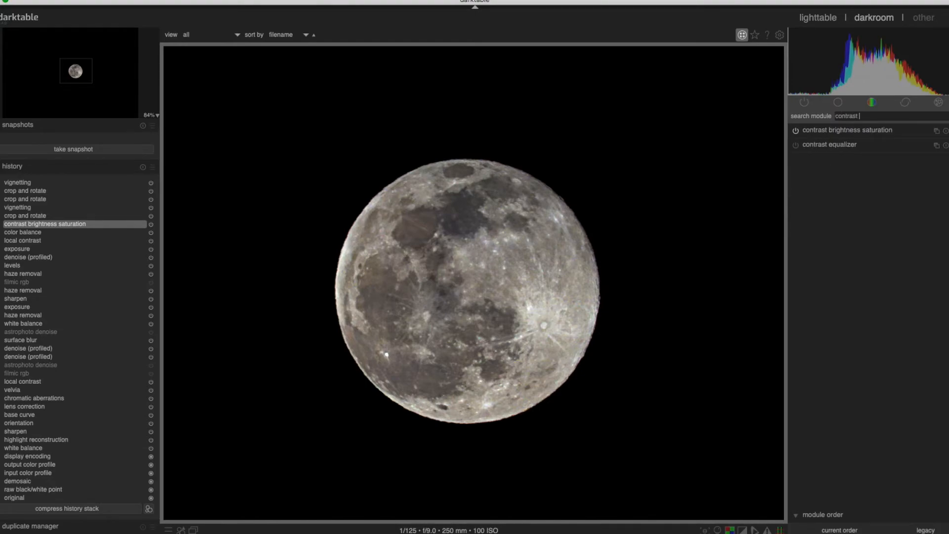
left_click(859, 133)
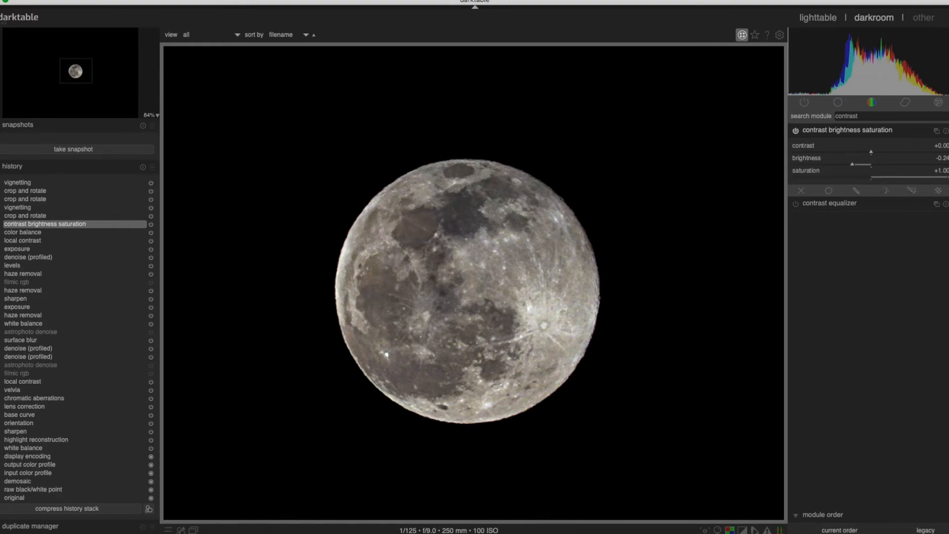
Step: Compare the contrast brightness saturation history state with the color balance state beneath it, ending on contrast brightness saturation
left_click(50, 233)
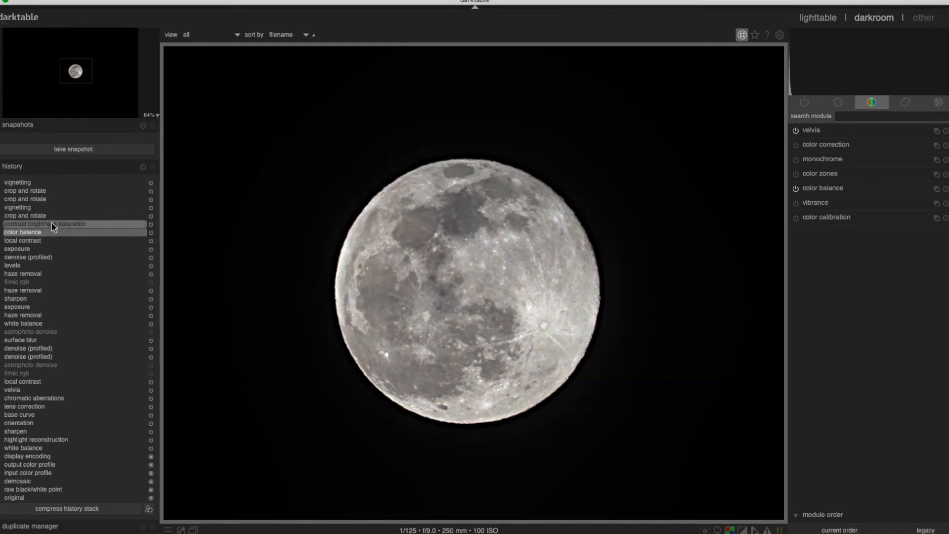
left_click(53, 226)
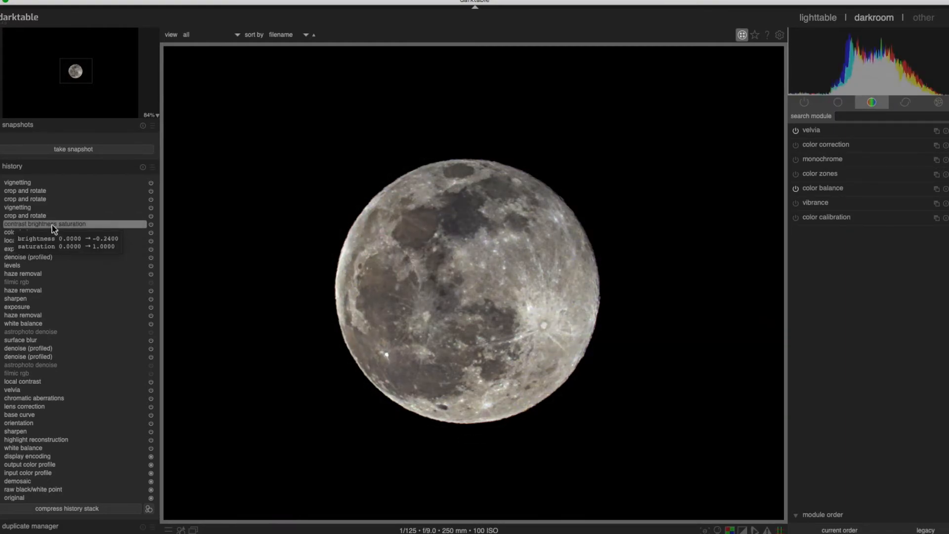
left_click(55, 232)
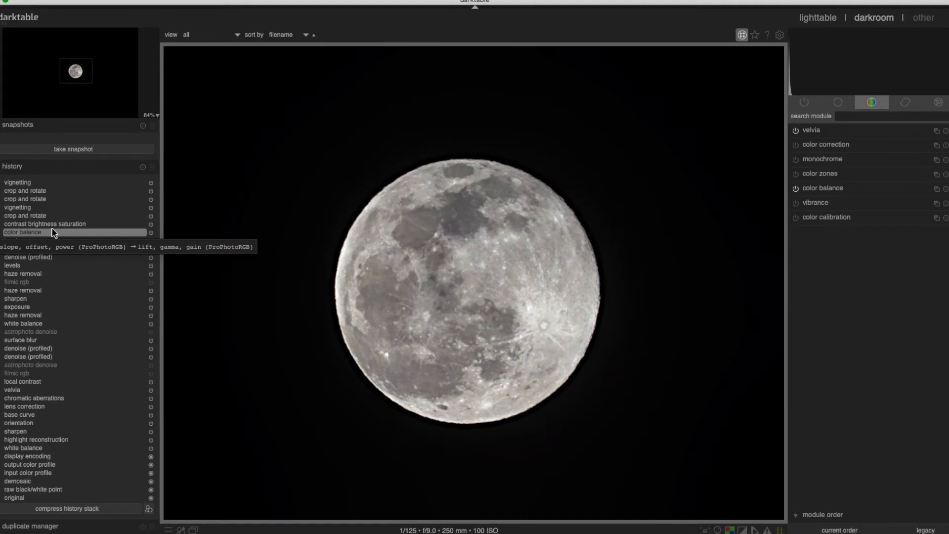
left_click(53, 225)
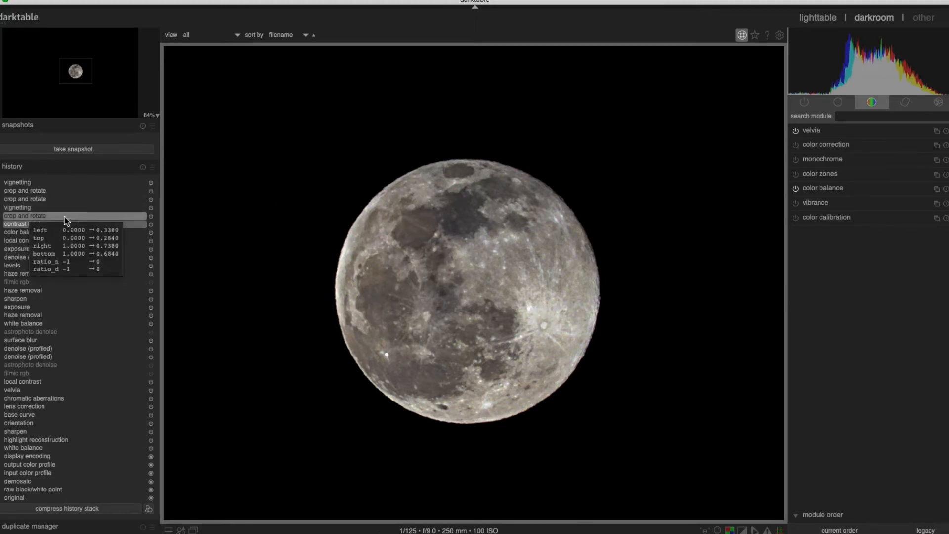
Step: Go to the lowest crop and rotate history state and find and expand its module to review the crop margins
scroll(512, 271, "down", 5)
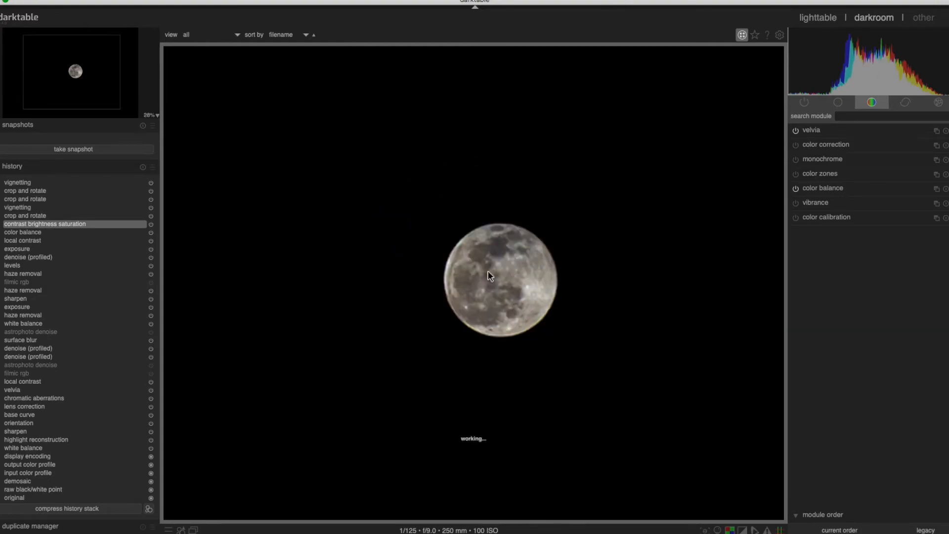
left_click(44, 215)
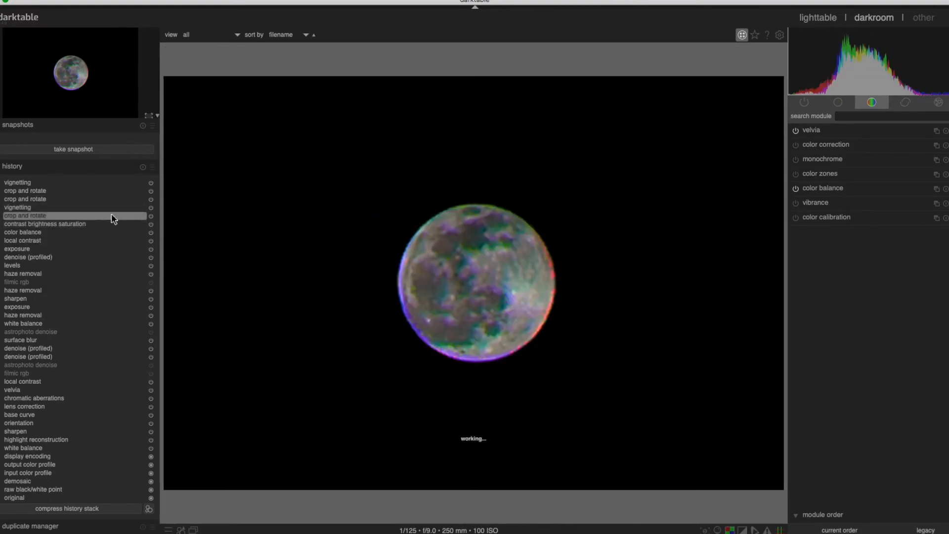
left_click(856, 116)
type("crop")
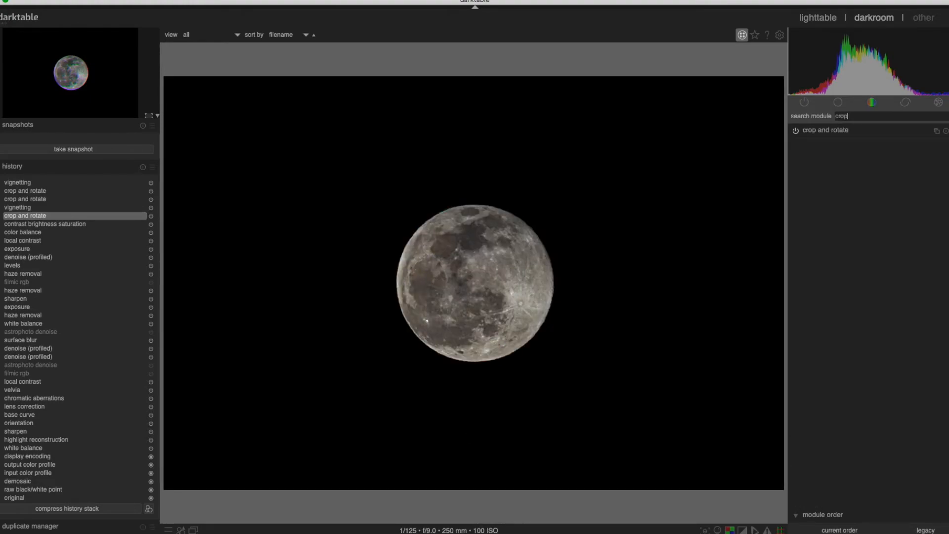
left_click(831, 131)
left_click(909, 147)
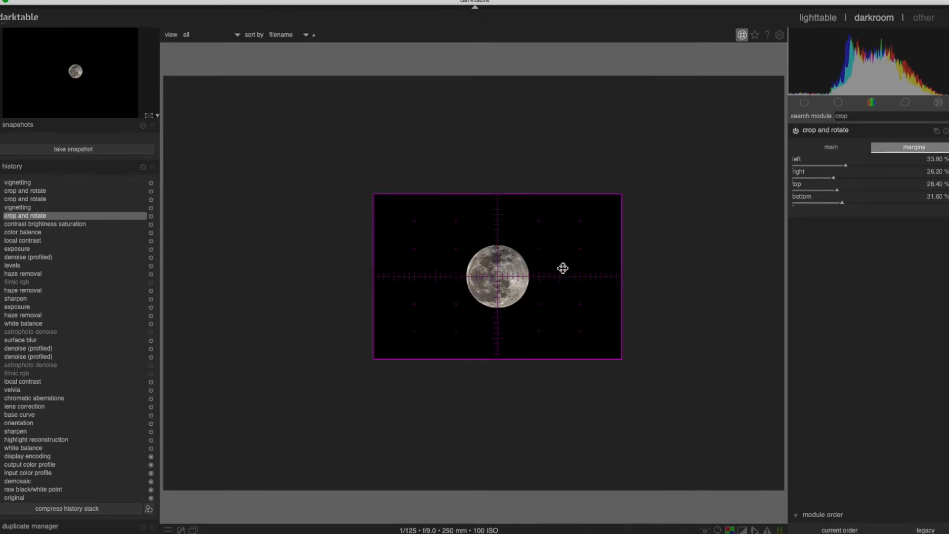
Step: Set the crop and rotate guides to rules of thirds in the module's main settings
left_click(844, 155)
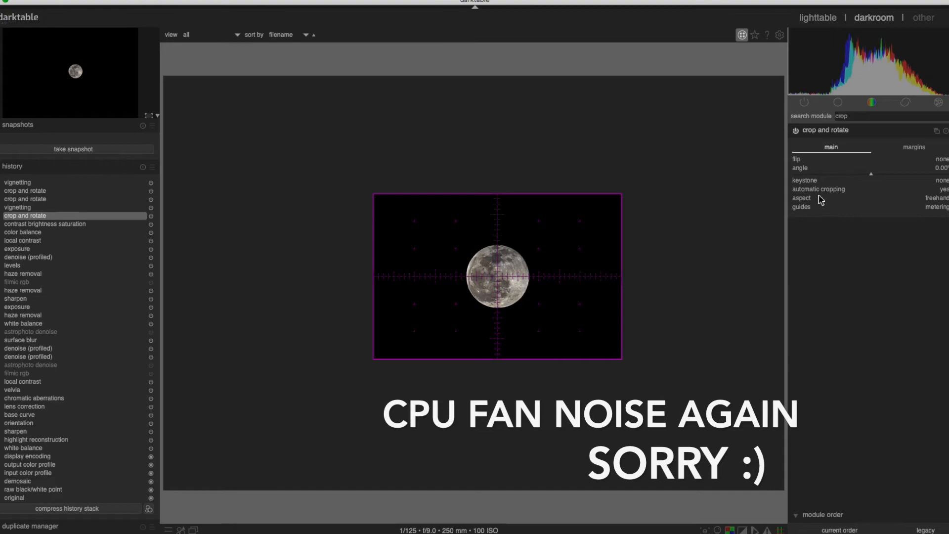
left_click(940, 208)
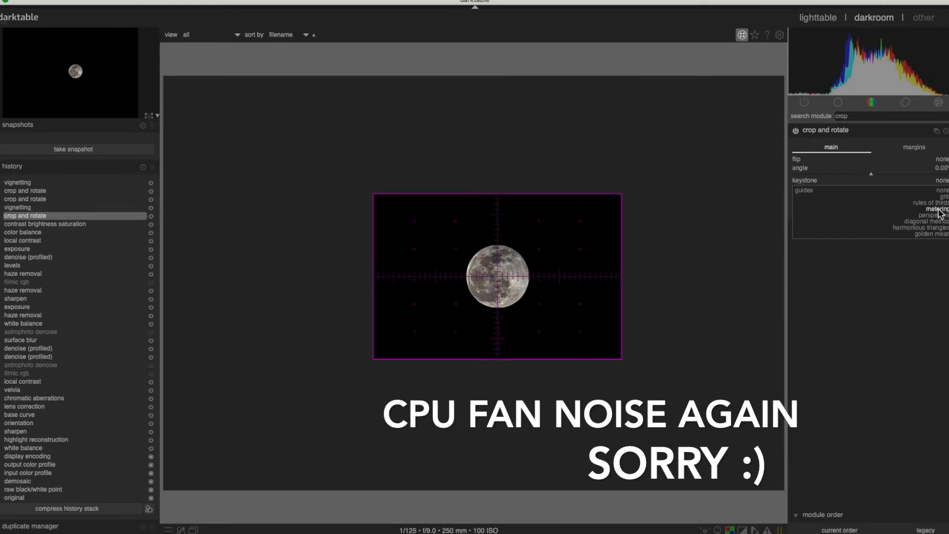
left_click(939, 204)
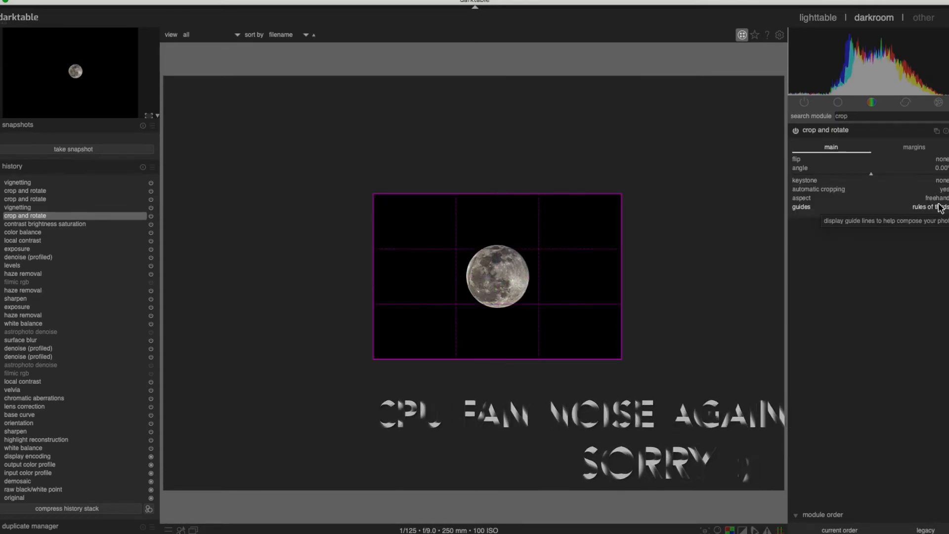
Step: Try the grid and golden mean guides in crop and rotate, finishing with the guides set to metering
left_click(939, 207)
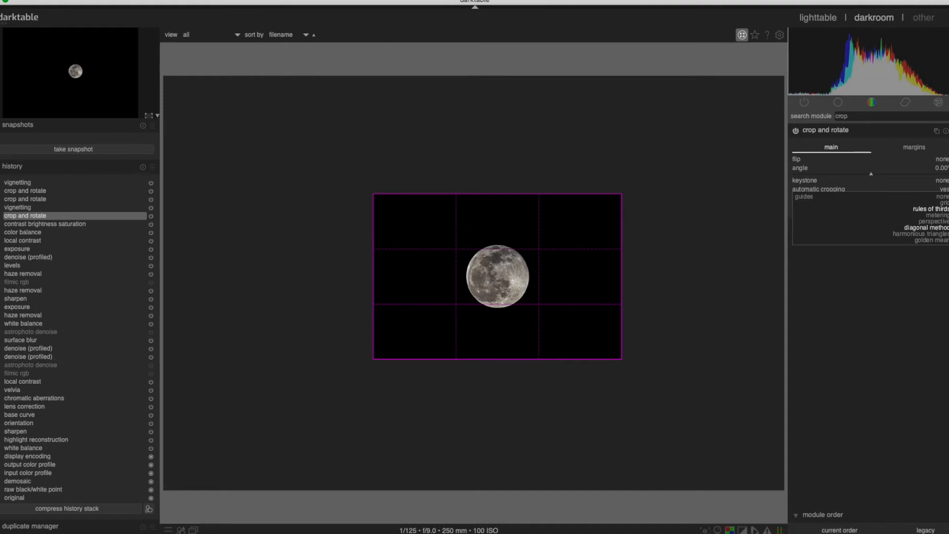
left_click(942, 199)
left_click(941, 207)
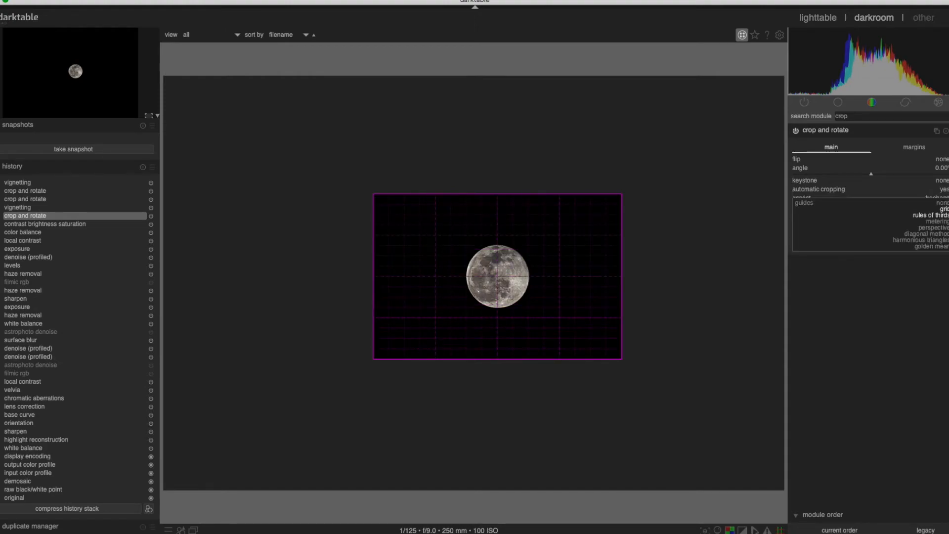
left_click(944, 248)
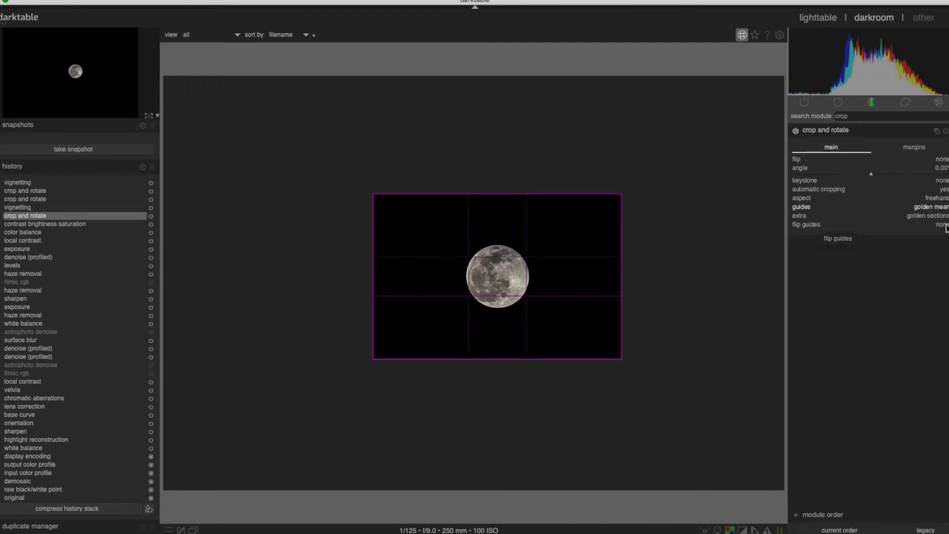
left_click(945, 207)
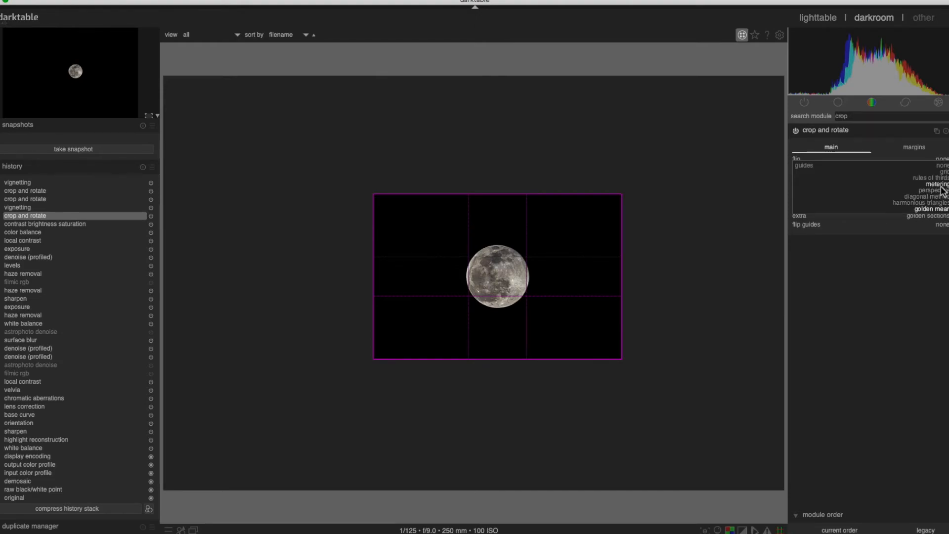
left_click(938, 184)
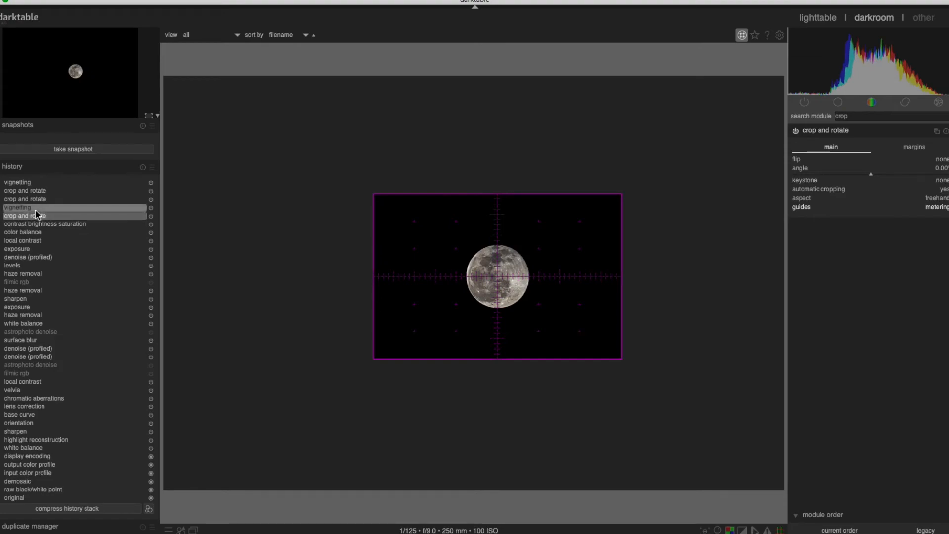
Step: Go from the contrast brightness saturation history state to the lower vignetting state, and find and expand the vignetting module to review its settings
mouse_move(37, 213)
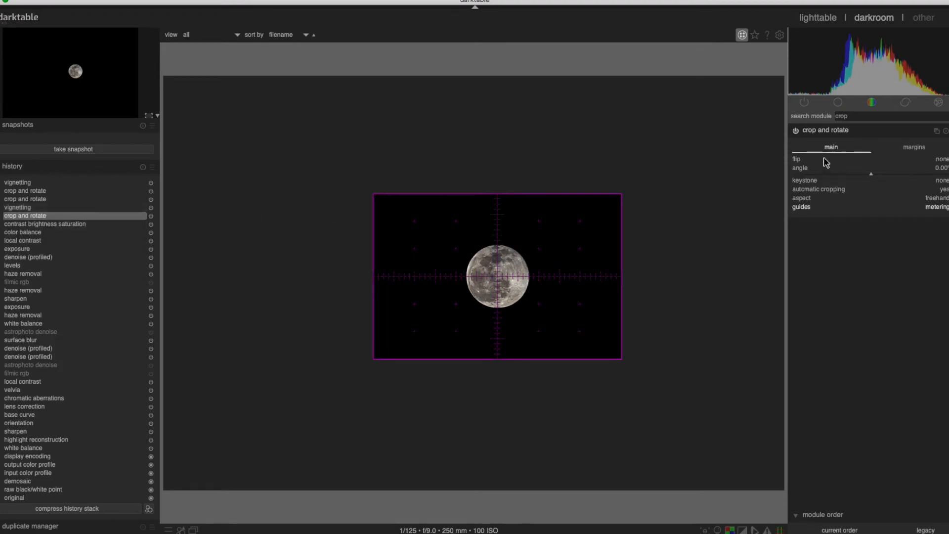
left_click(56, 225)
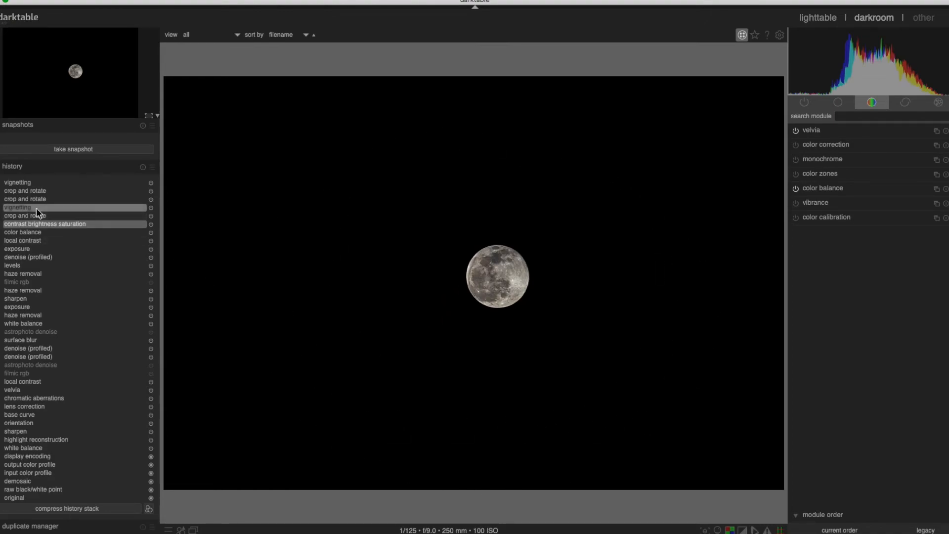
mouse_move(37, 208)
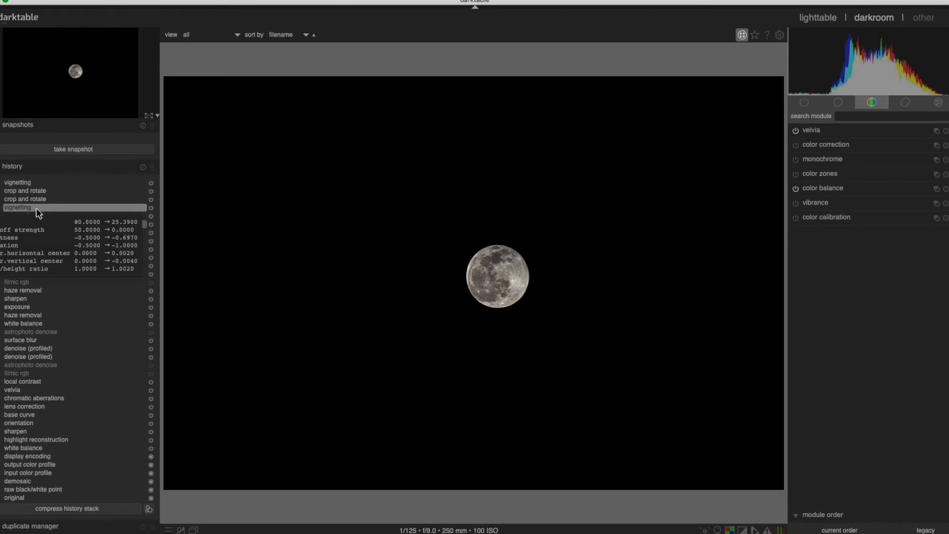
left_click(36, 208)
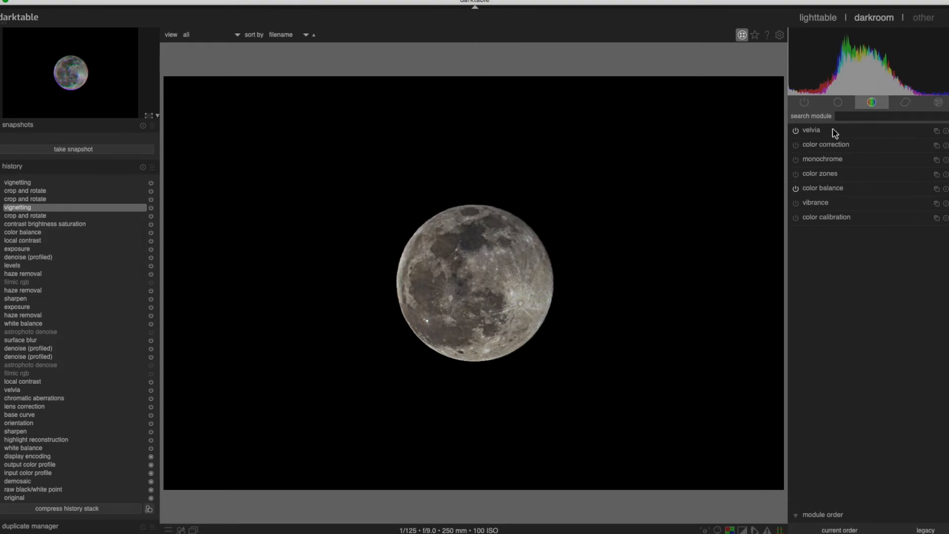
type("vign")
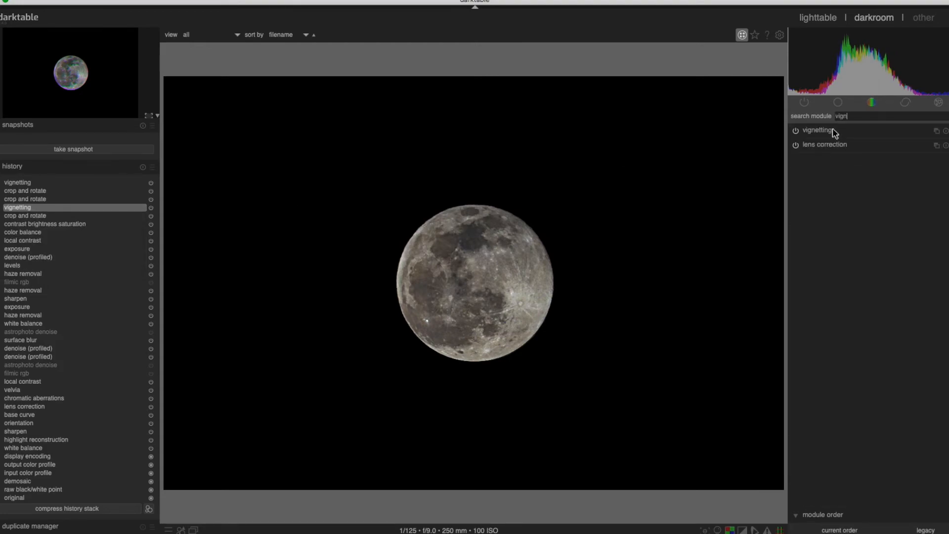
left_click(833, 131)
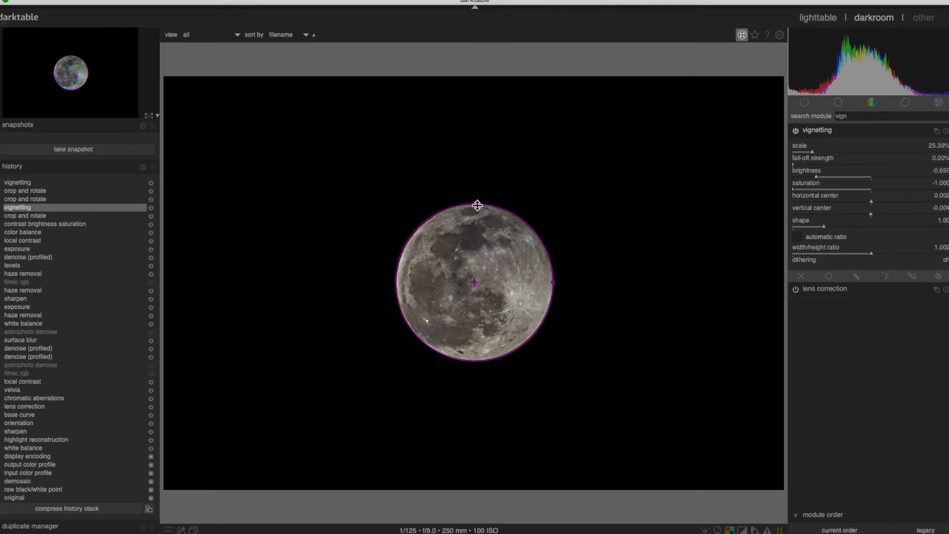
Step: Try a taller vignetting ellipse and about 38% fall-off strength, finishing with 0% fall-off and the ellipse fitted around the moon at about 25.64% scale
left_click_drag(476, 205, 481, 159)
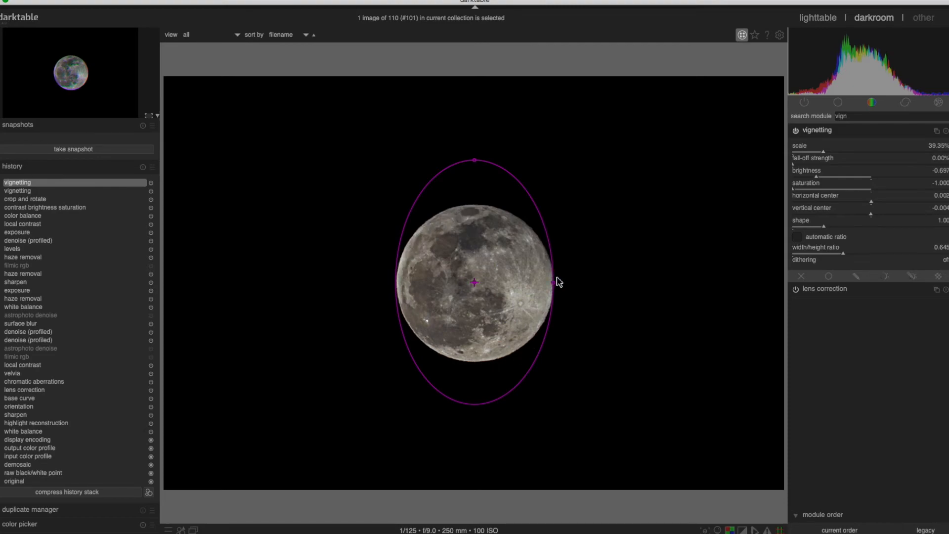
left_click_drag(795, 166, 822, 166)
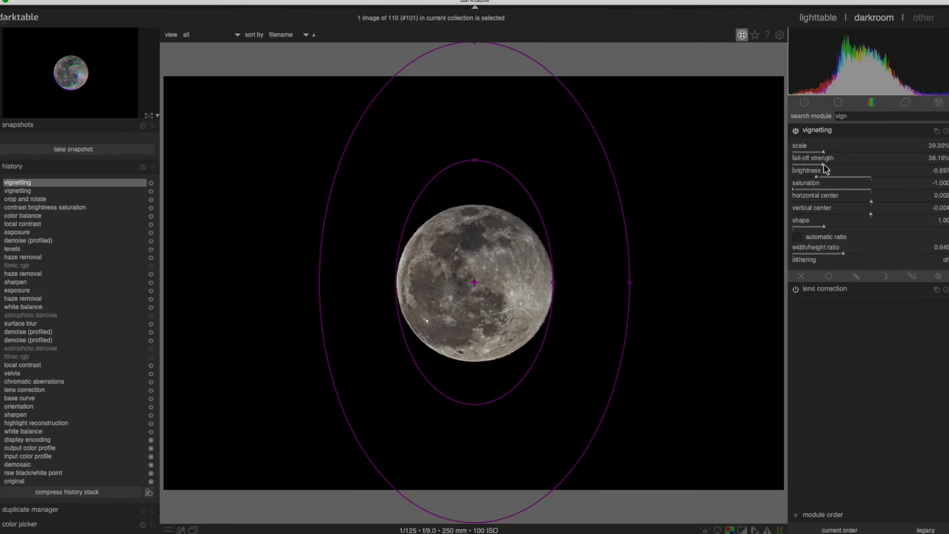
left_click_drag(825, 169, 791, 165)
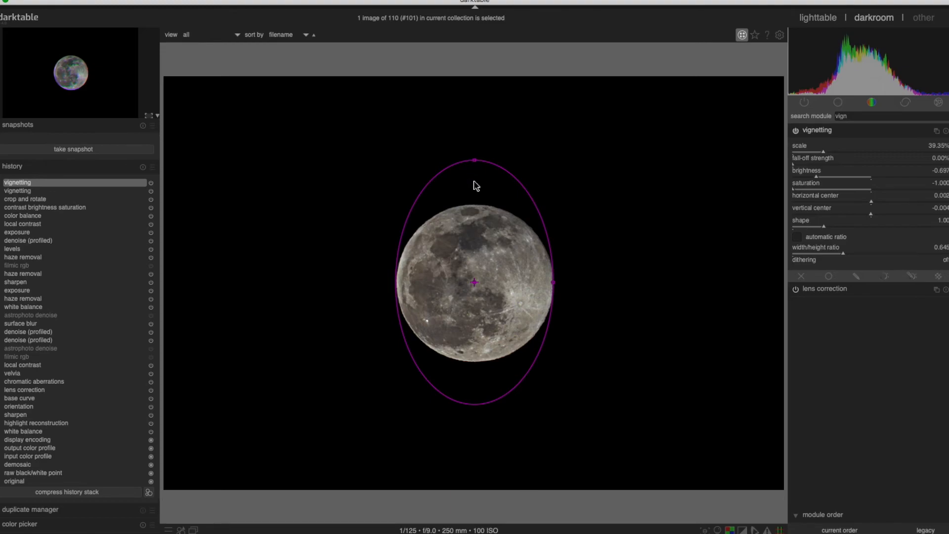
left_click_drag(476, 161, 475, 206)
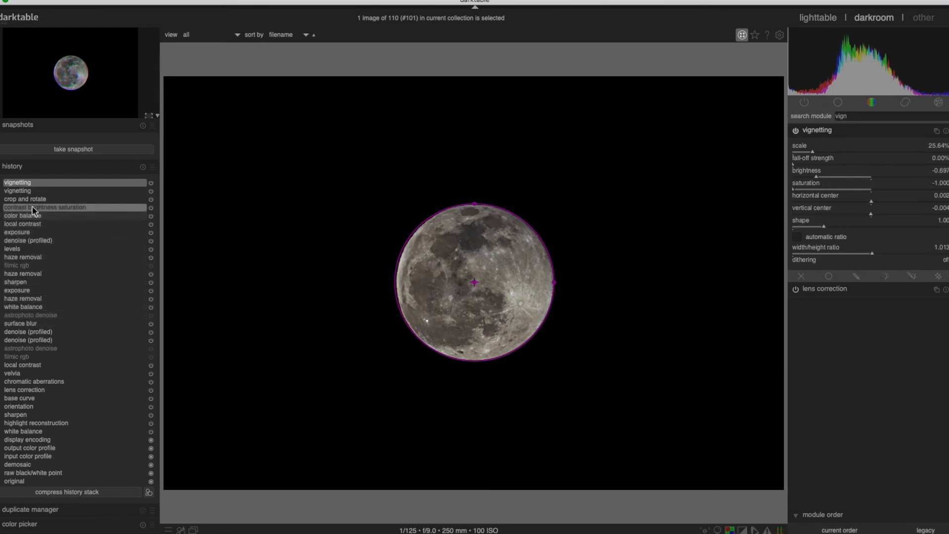
Step: Go to the crop and rotate history state and inspect the moon at 100% zoom
mouse_move(34, 204)
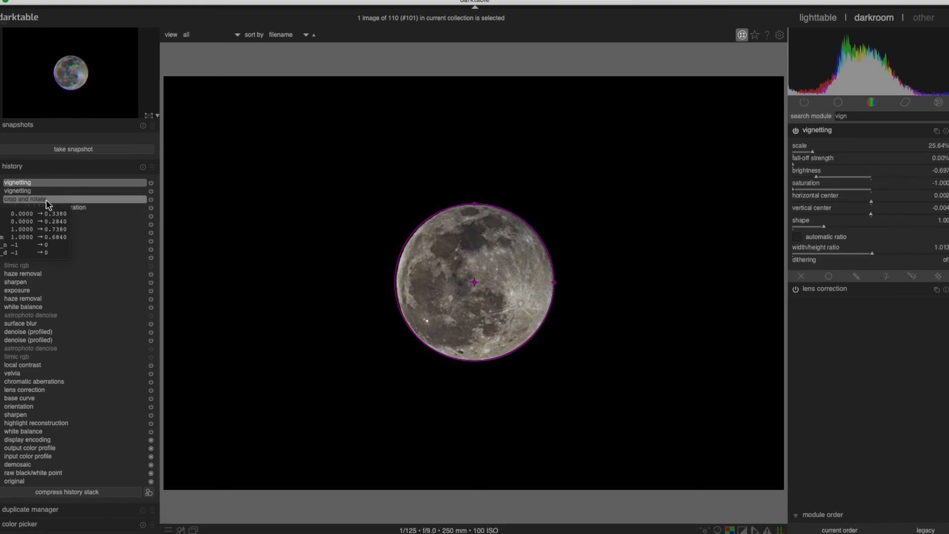
left_click(47, 202)
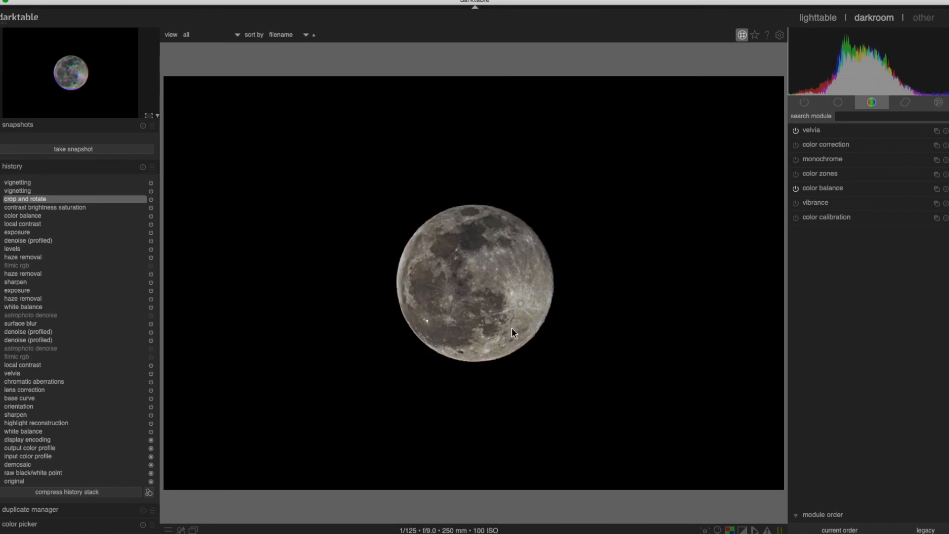
scroll(511, 328, "up", 5)
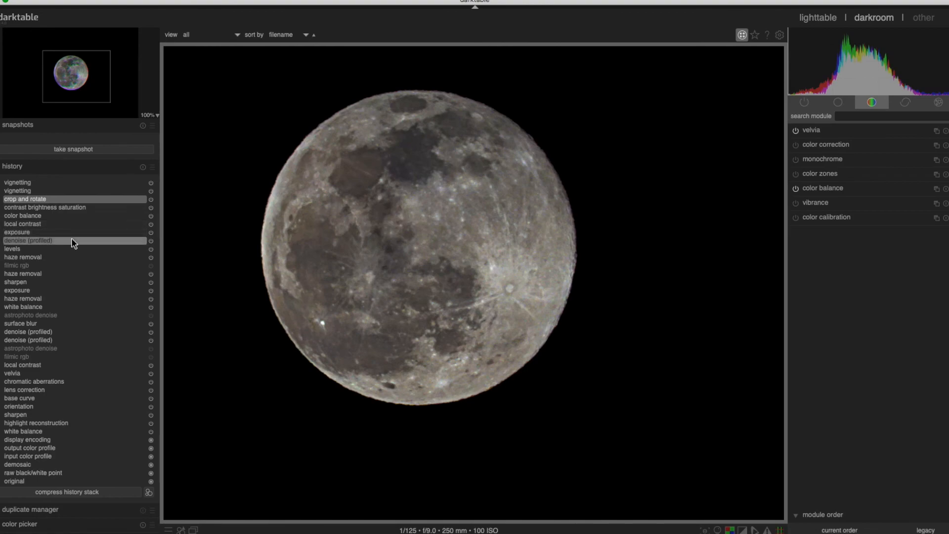
Step: Compare the base curve history state, with the moon centred in view, against the lower vignetting state
mouse_move(60, 196)
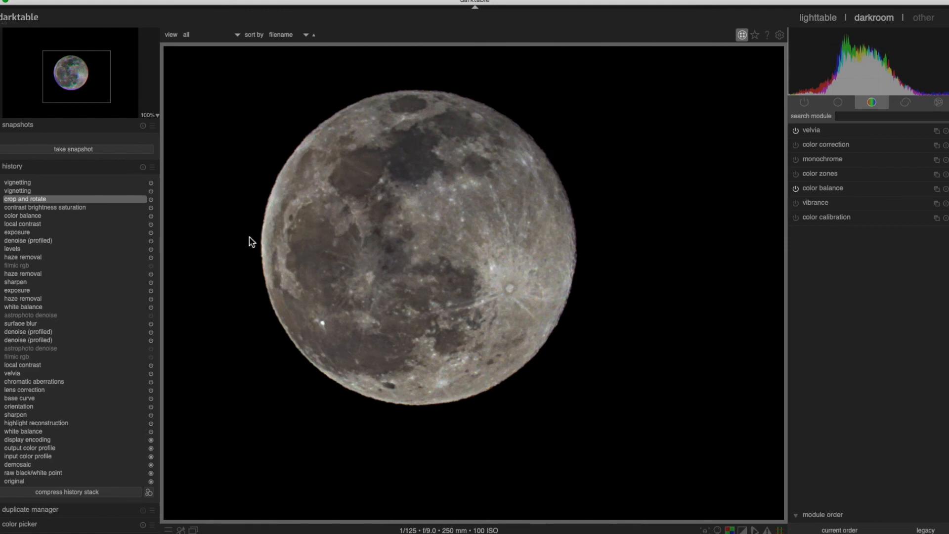
left_click(50, 399)
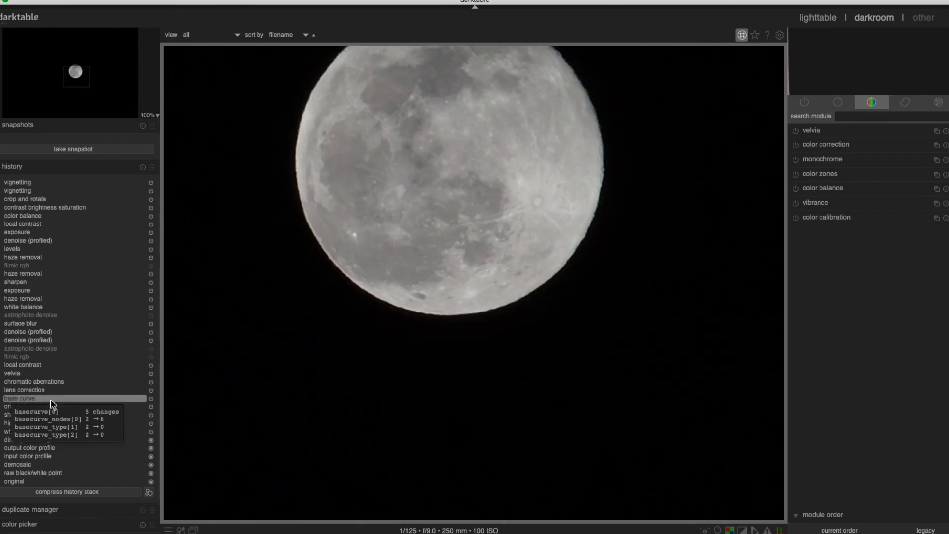
left_click_drag(434, 155, 431, 263)
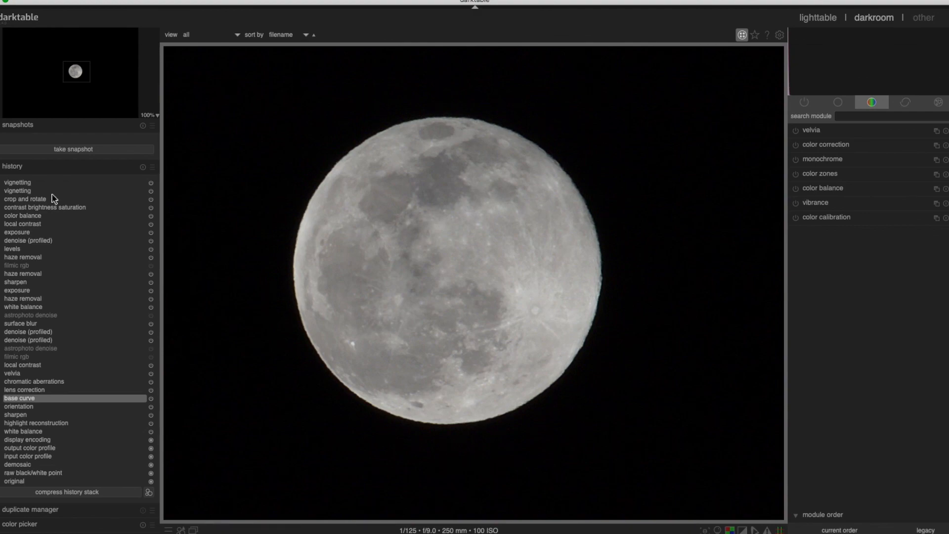
left_click(28, 191)
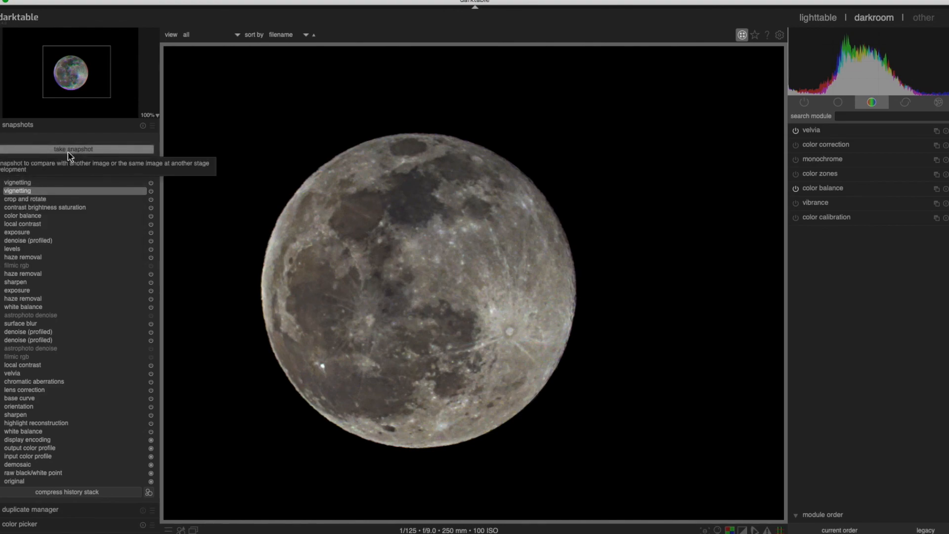
Step: Take a snapshot of the base curve history state and overlay it in split view on the lower vignetting state
left_click(34, 398)
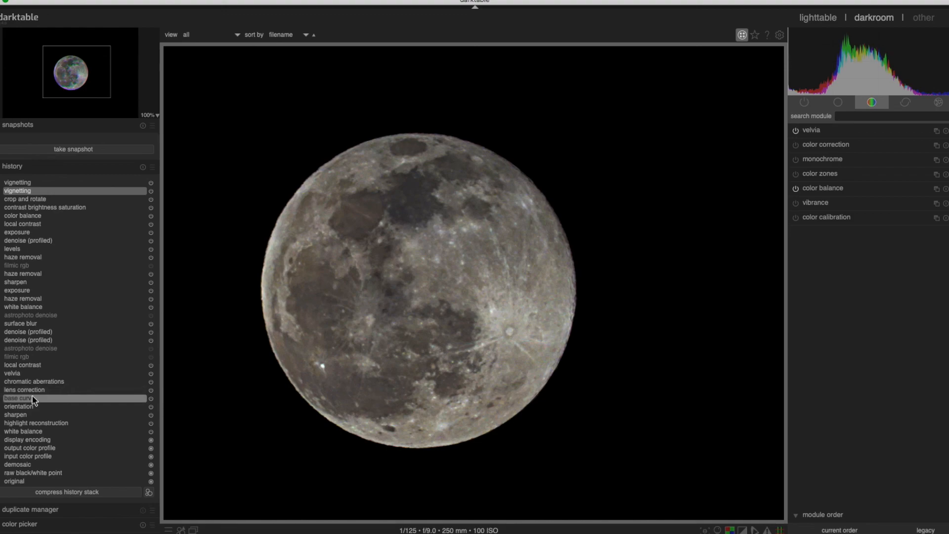
left_click(83, 153)
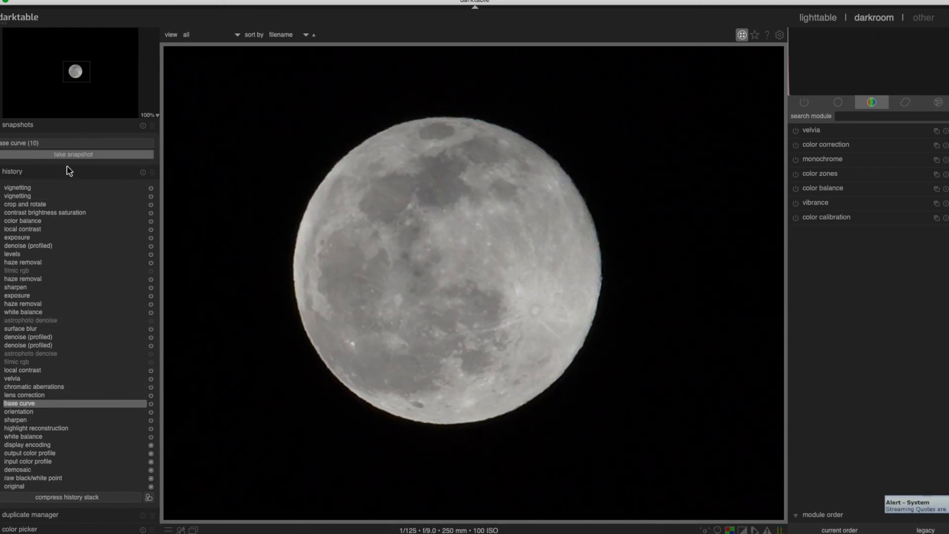
left_click(42, 195)
left_click(54, 144)
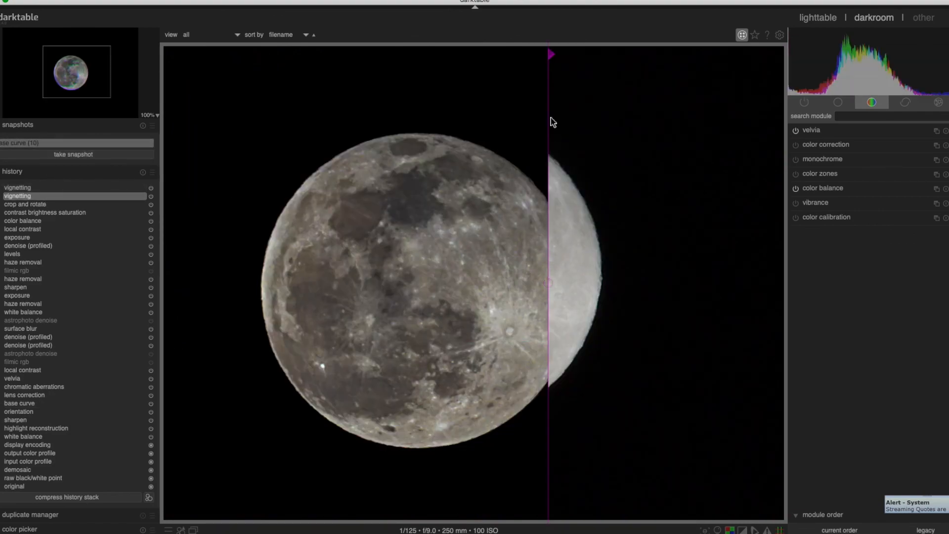
Step: Move the snapshot's vertical split line just beyond the moon's edge to compare the edited image with the base curve snapshot
left_click_drag(548, 131, 637, 155)
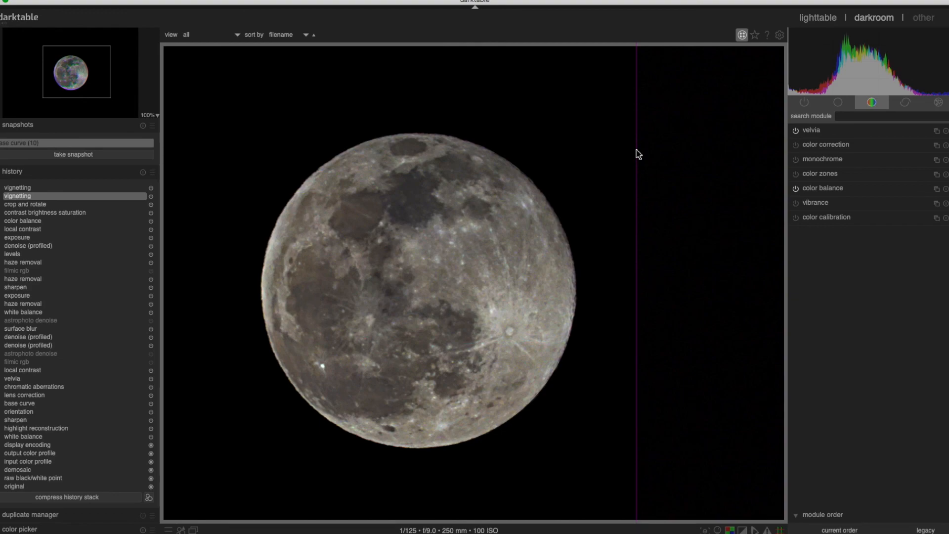
left_click_drag(638, 154, 607, 158)
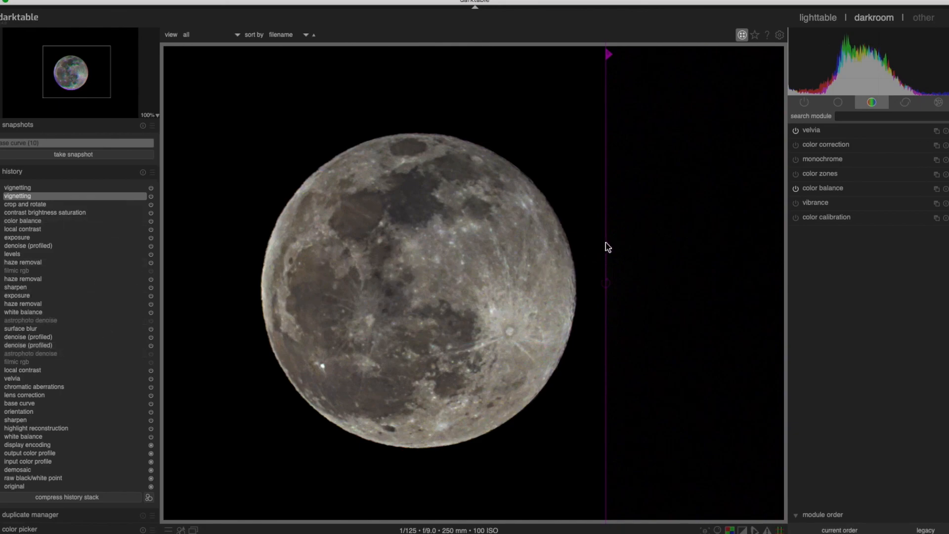
mouse_move(606, 248)
left_mouse_down()
mouse_move(250, 250)
mouse_move(602, 252)
left_mouse_up()
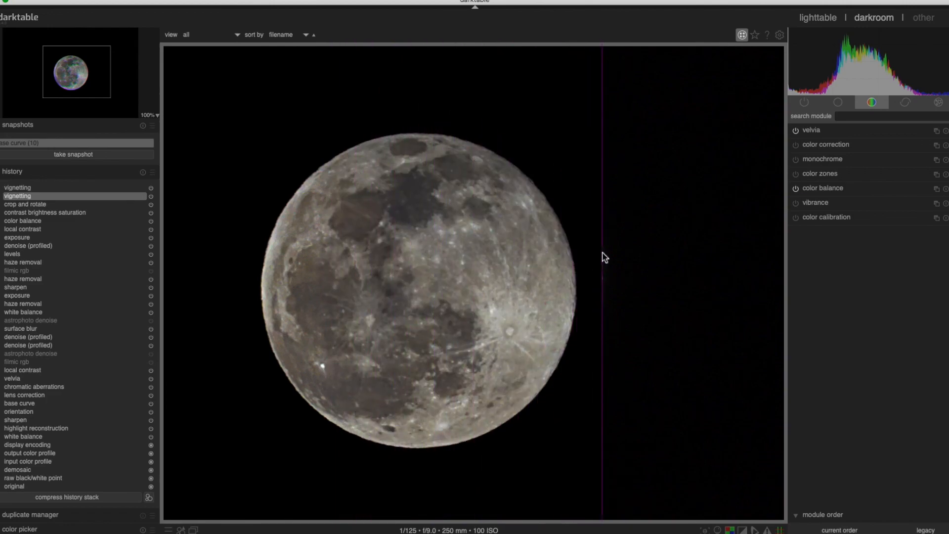